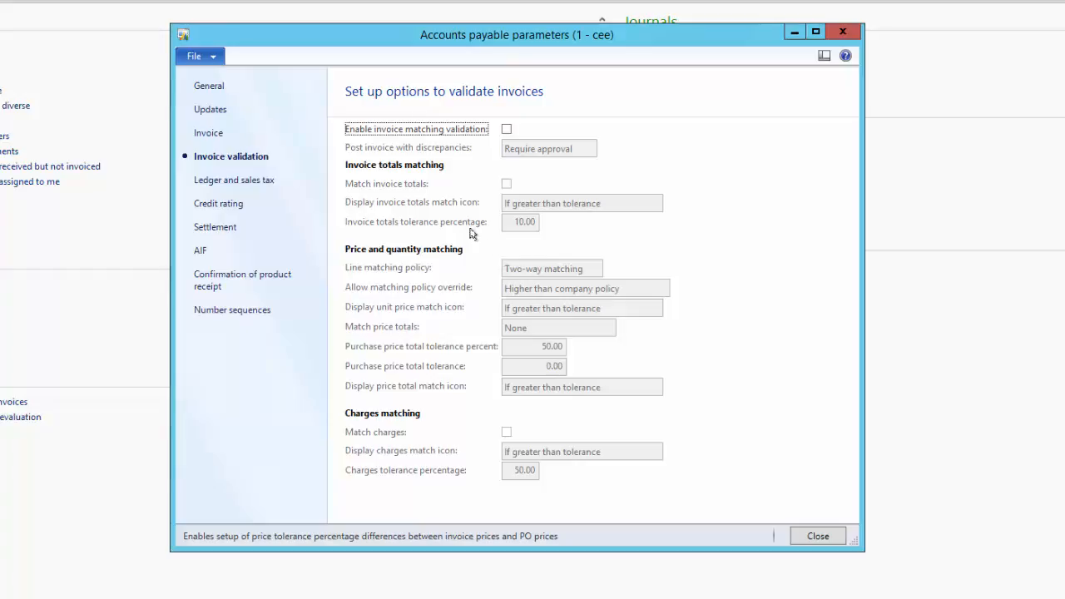
Enable invoice matching validation and set posting of invoices with discrepancies to Require approval
left_click(506, 129)
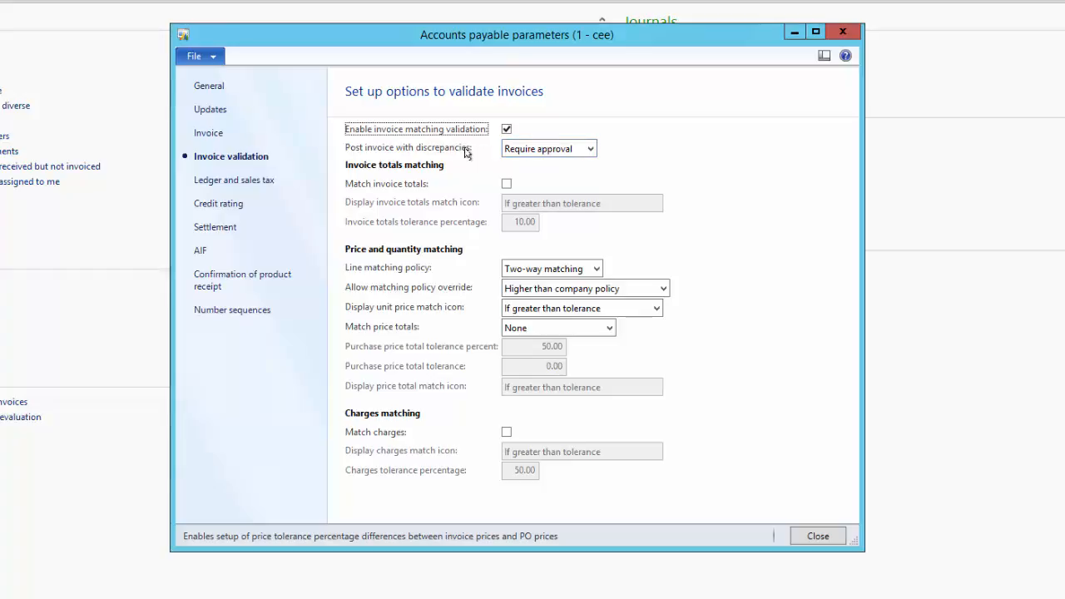
left_click(590, 148)
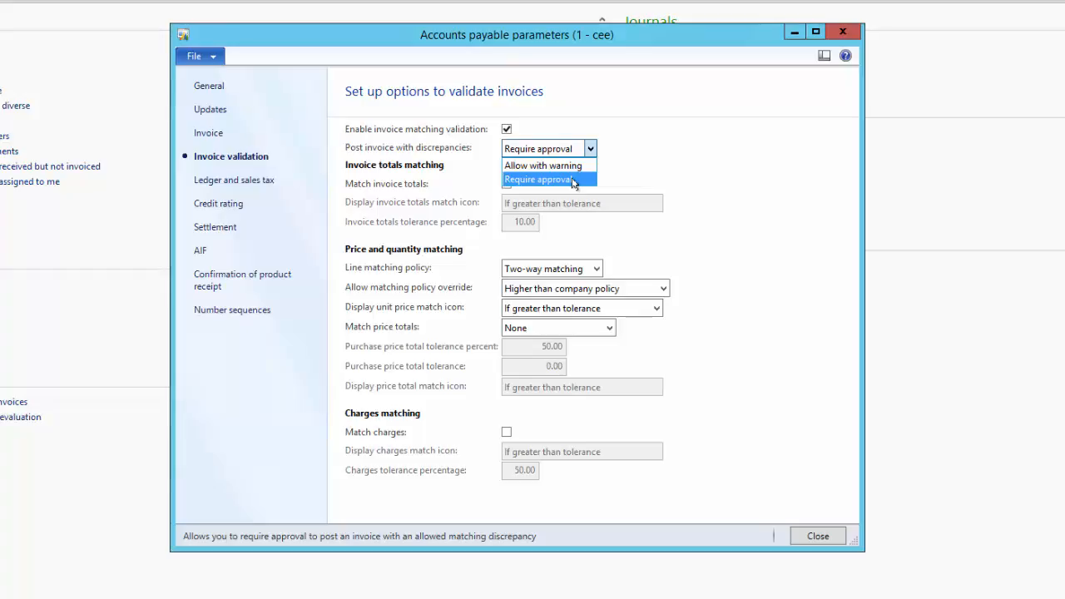
left_click(573, 180)
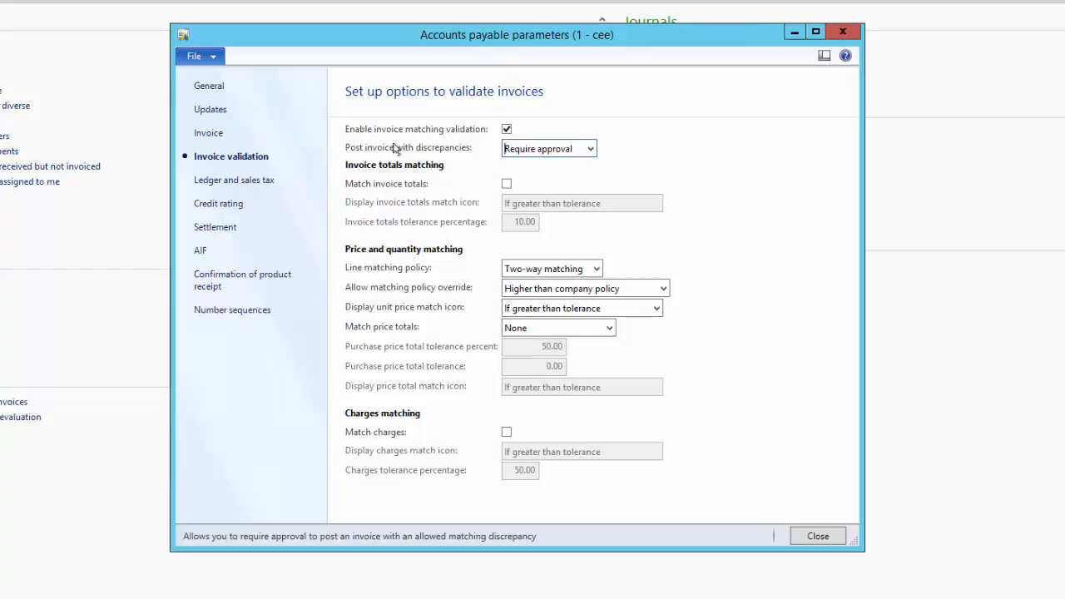
Turn on invoice totals matching and display its match icon if greater than tolerance
left_click(507, 184)
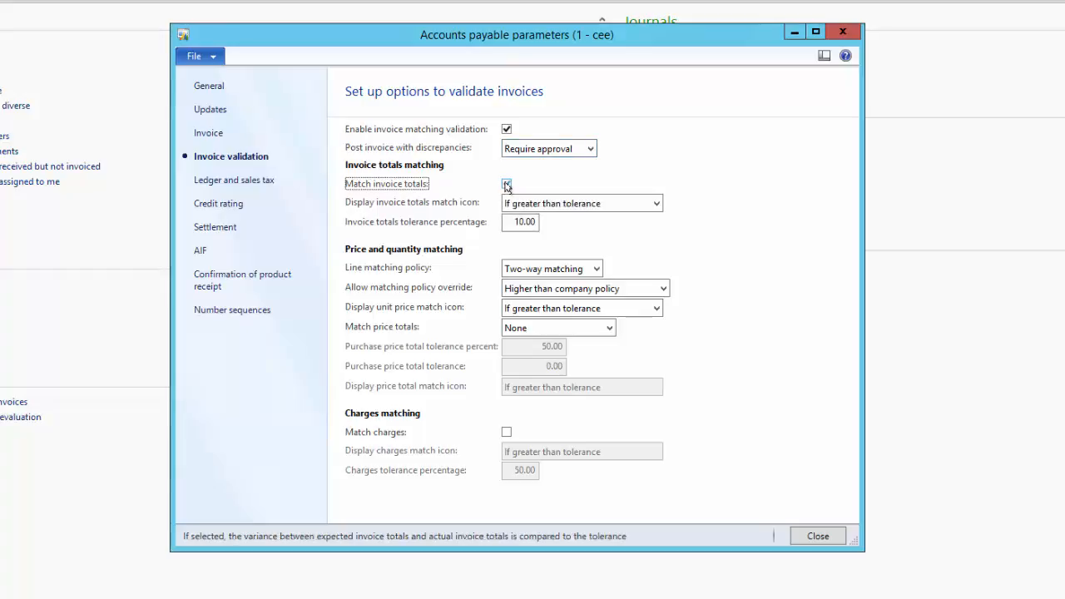
left_click(611, 203)
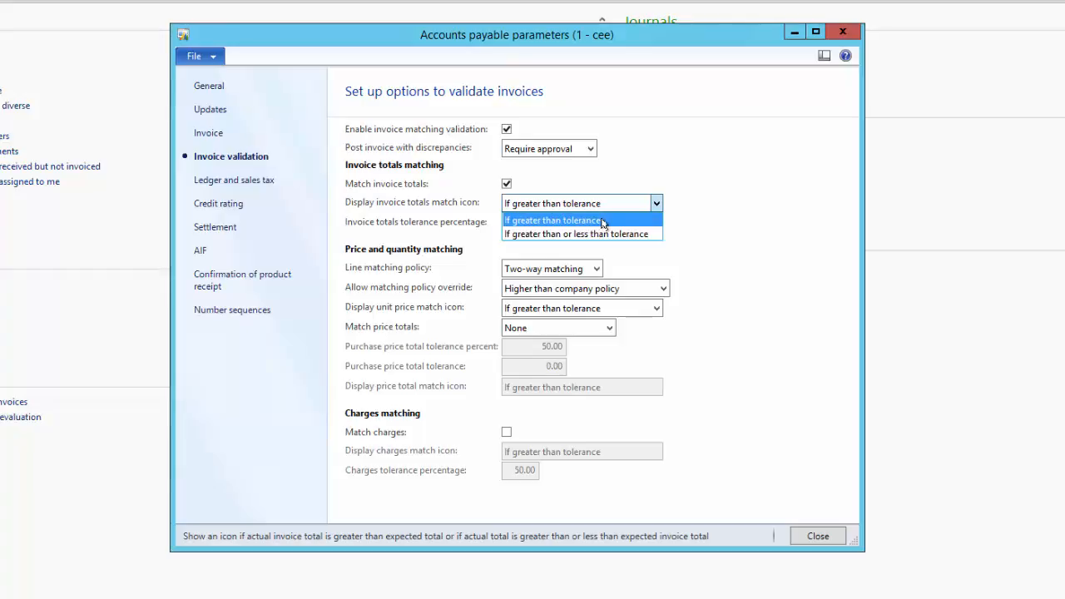
left_click(602, 221)
left_click(513, 223)
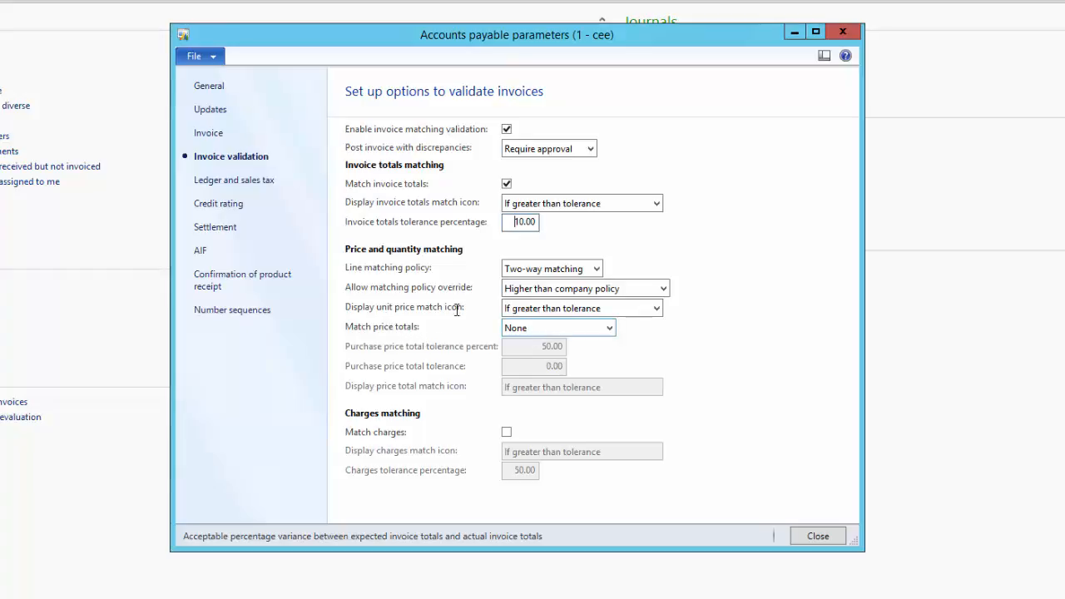
Set the line matching policy to Two-way matching and allow policy overrides lower or higher than company policy
left_click(596, 268)
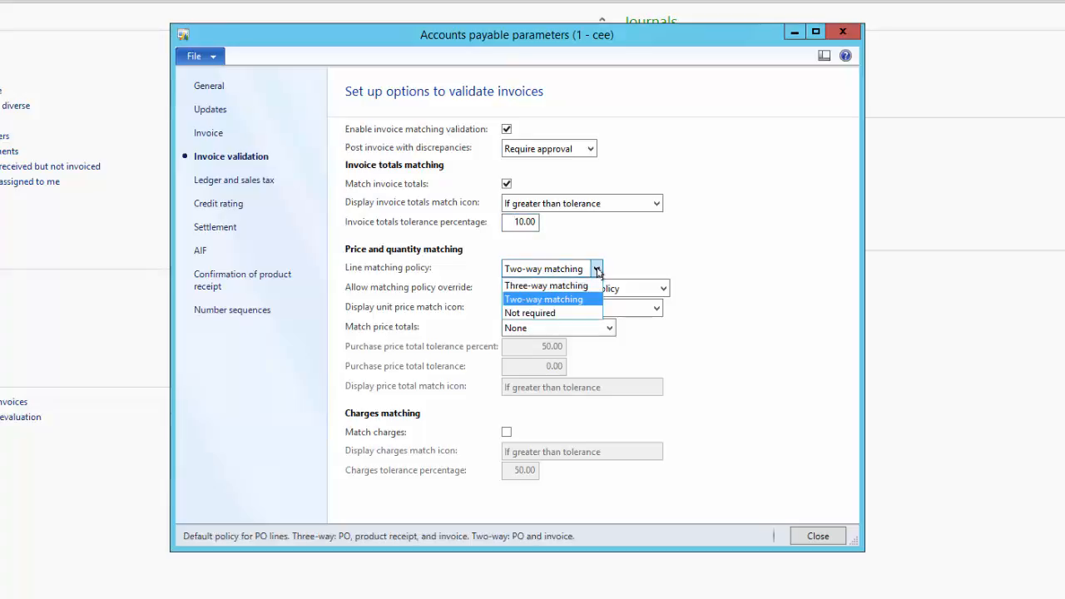
left_click(559, 302)
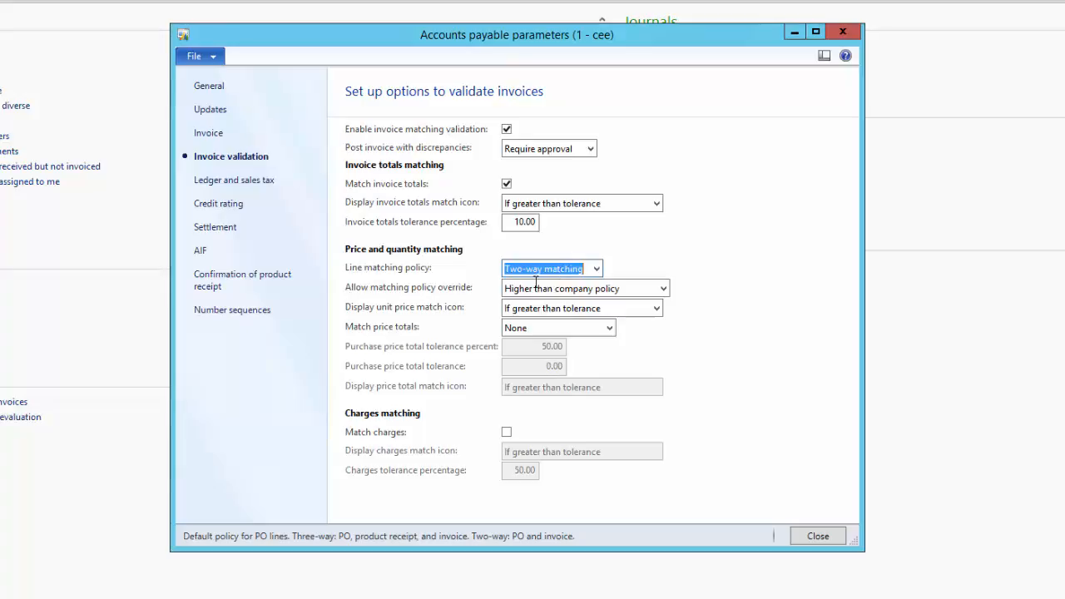
left_click(664, 289)
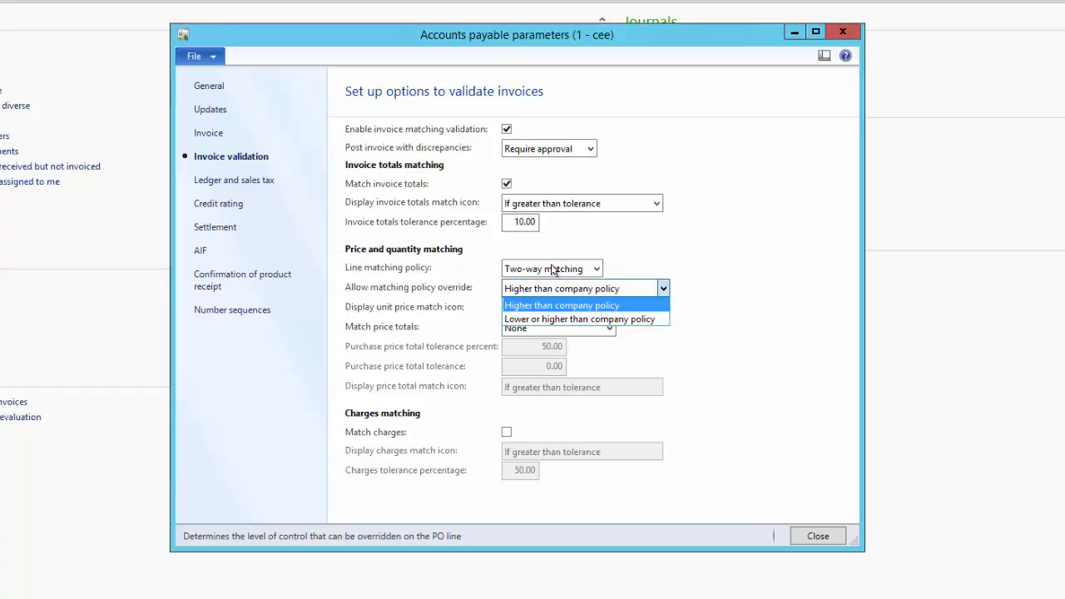
left_click(557, 320)
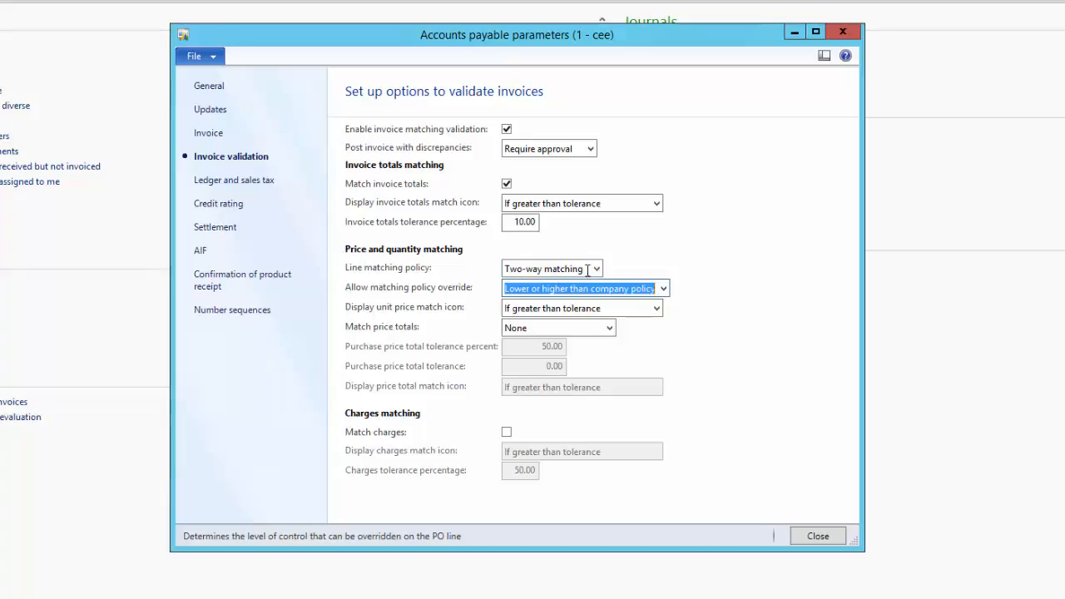
left_click(596, 267)
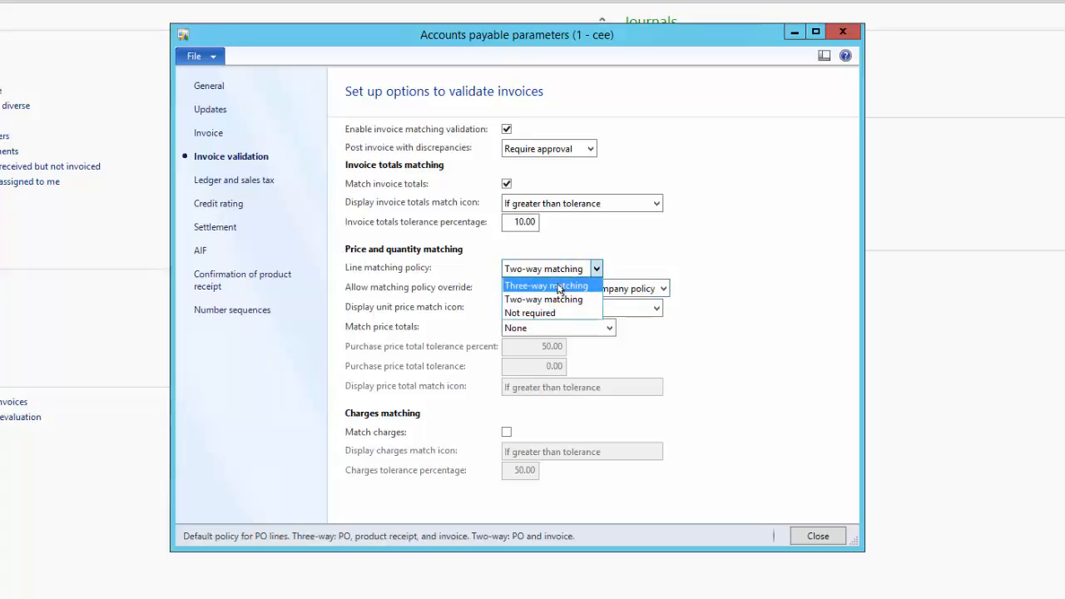
left_click(376, 312)
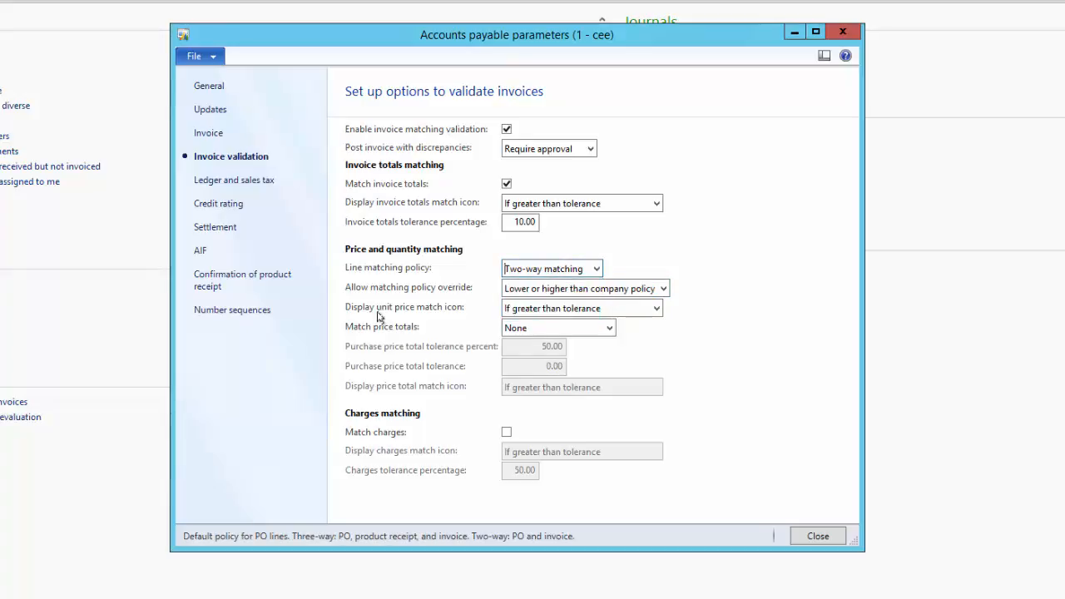
Set the unit price match icon to display if greater than tolerance
left_click(606, 309)
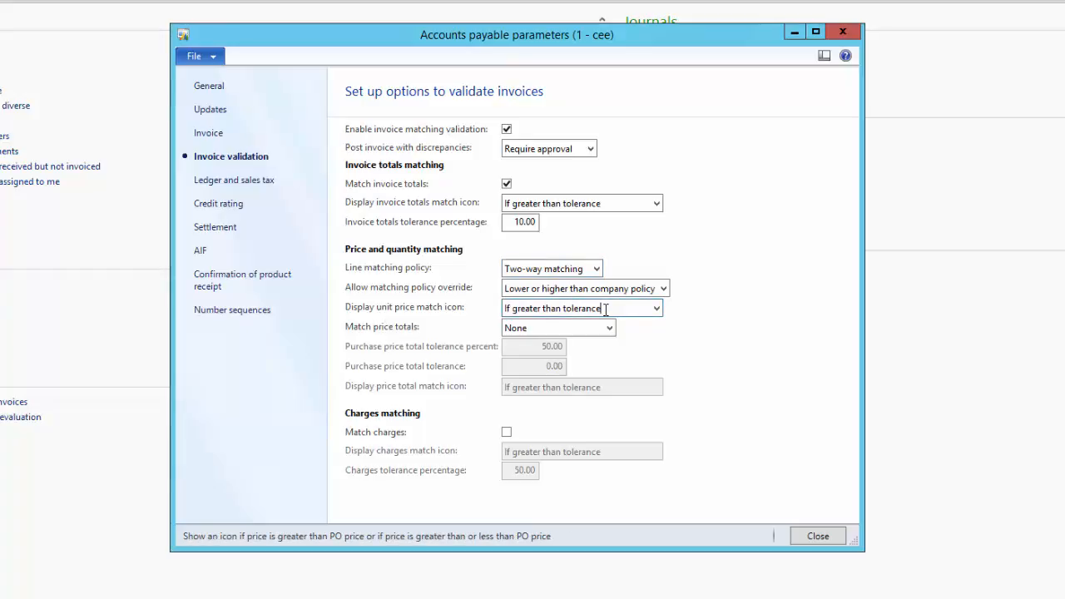
left_click(656, 308)
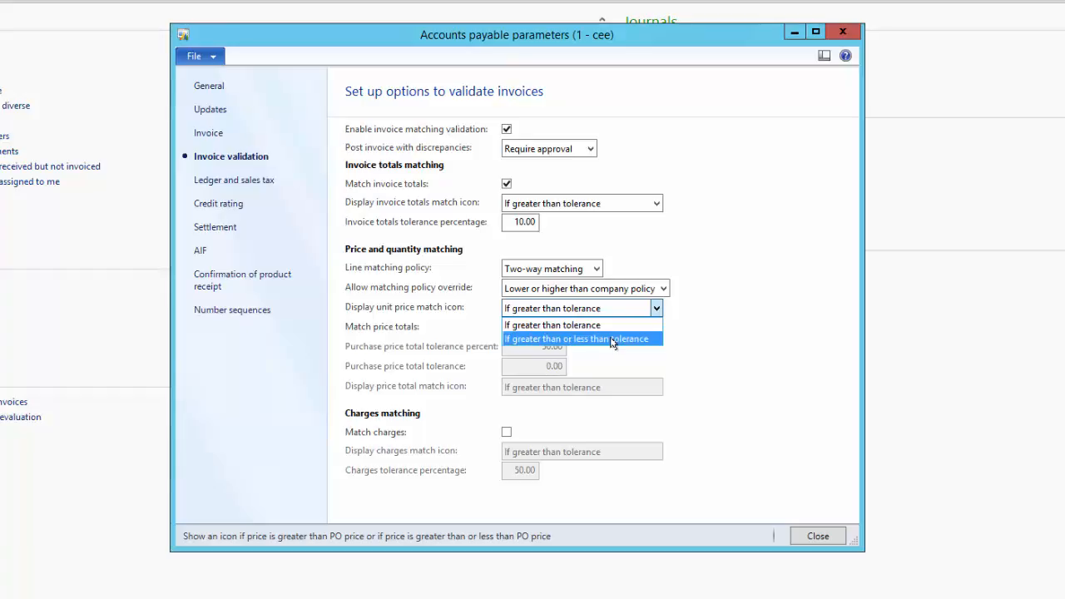
left_click(580, 325)
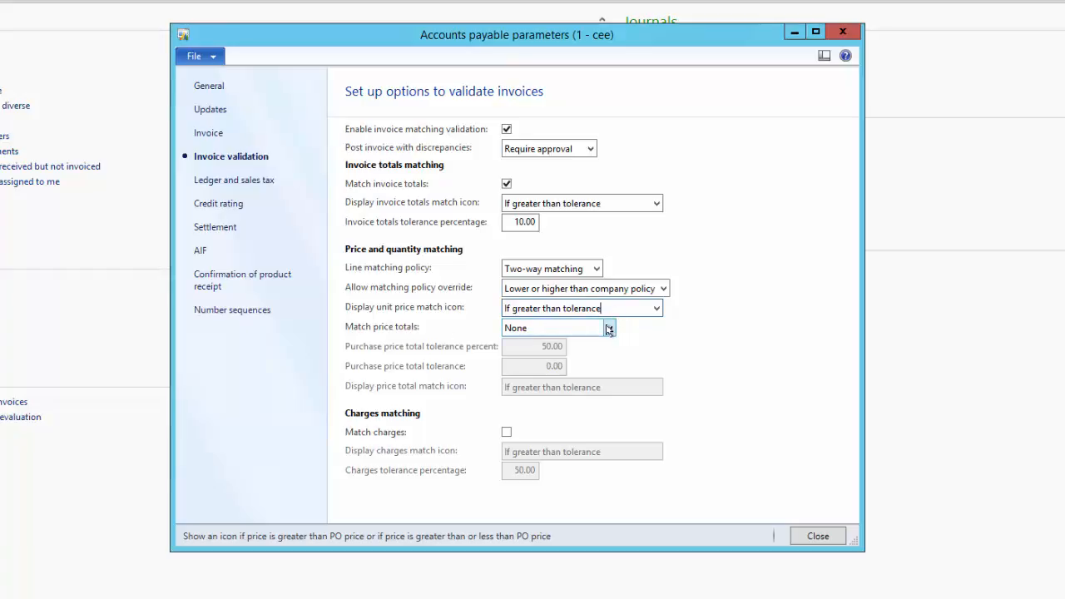
Try matching price totals by Percentage and by Amount
left_click(609, 328)
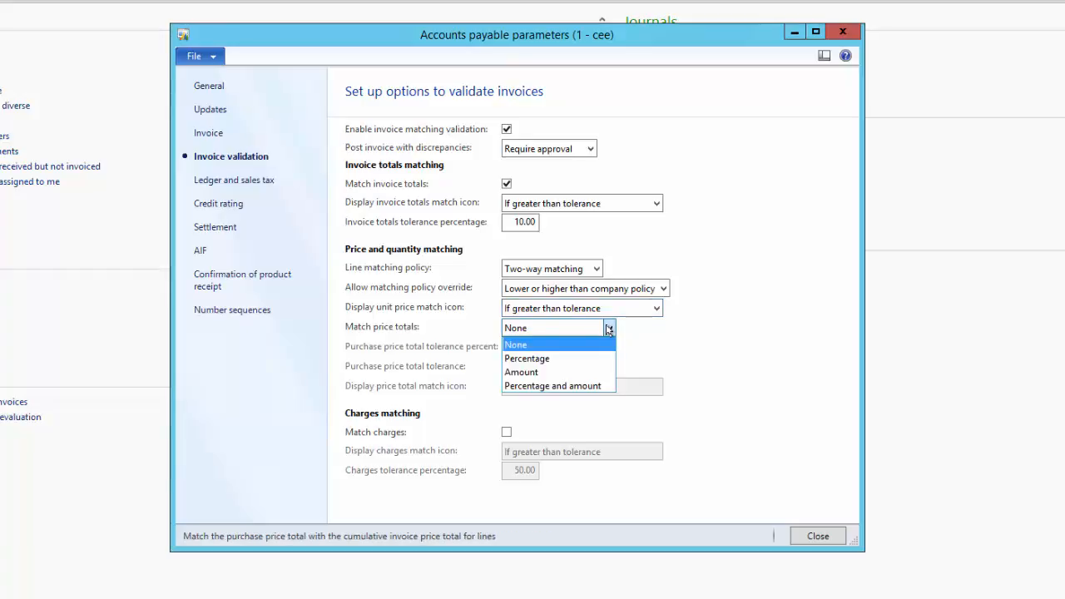
left_click(559, 359)
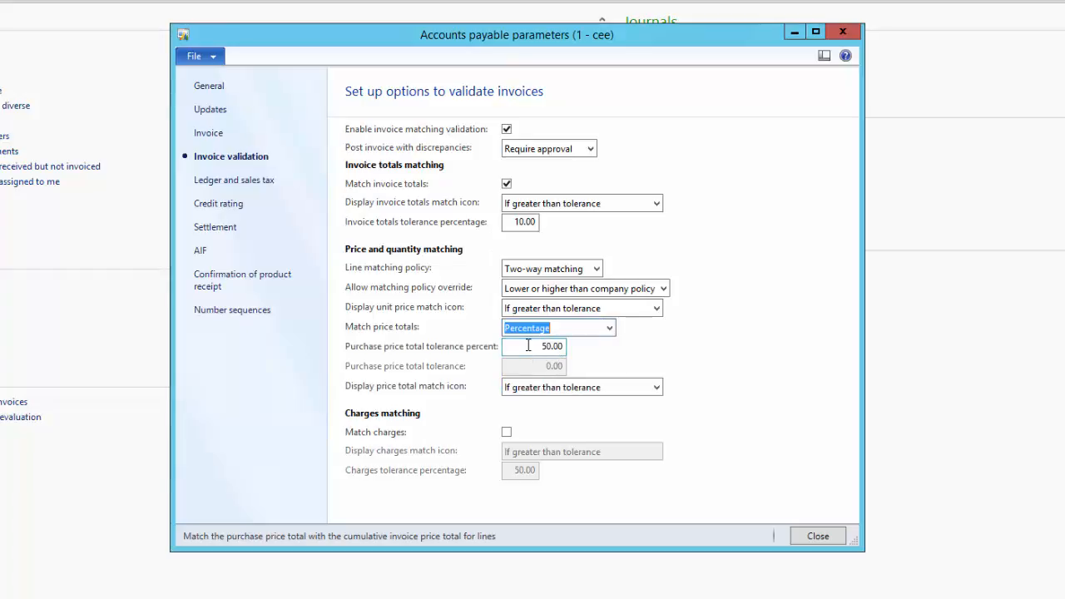
left_click(529, 346)
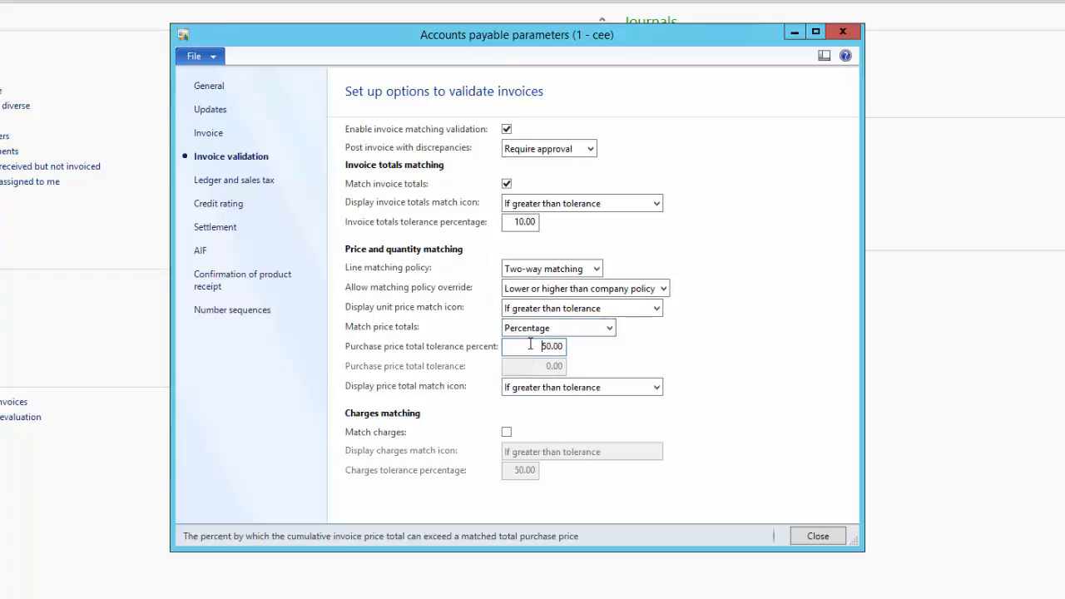
left_click(608, 328)
left_click(570, 372)
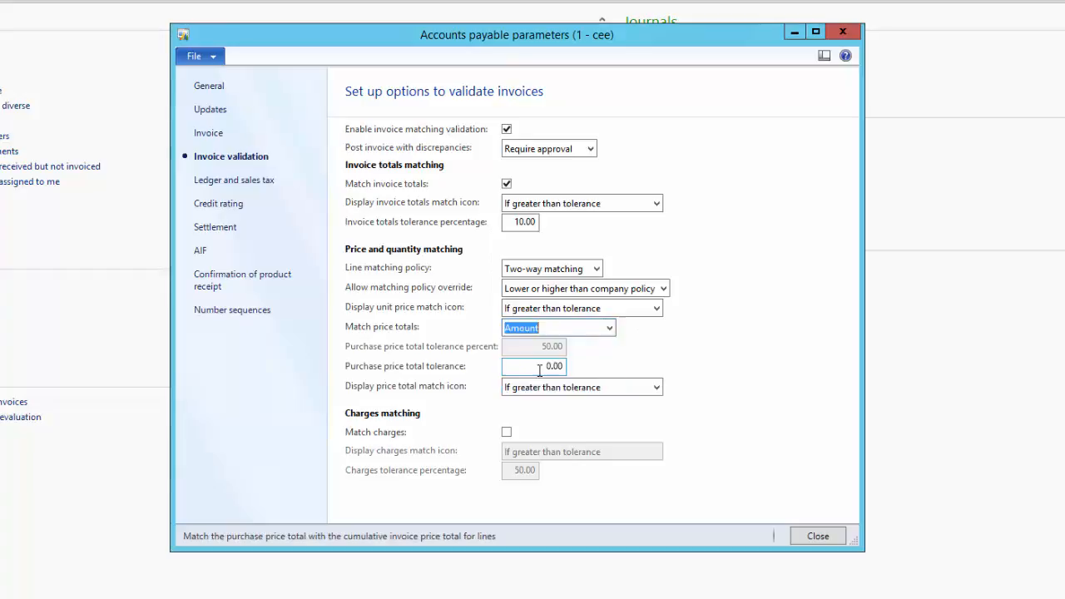
Match price totals by Percentage and amount, with a purchase price total tolerance of 10.00
left_click(608, 327)
left_click(559, 386)
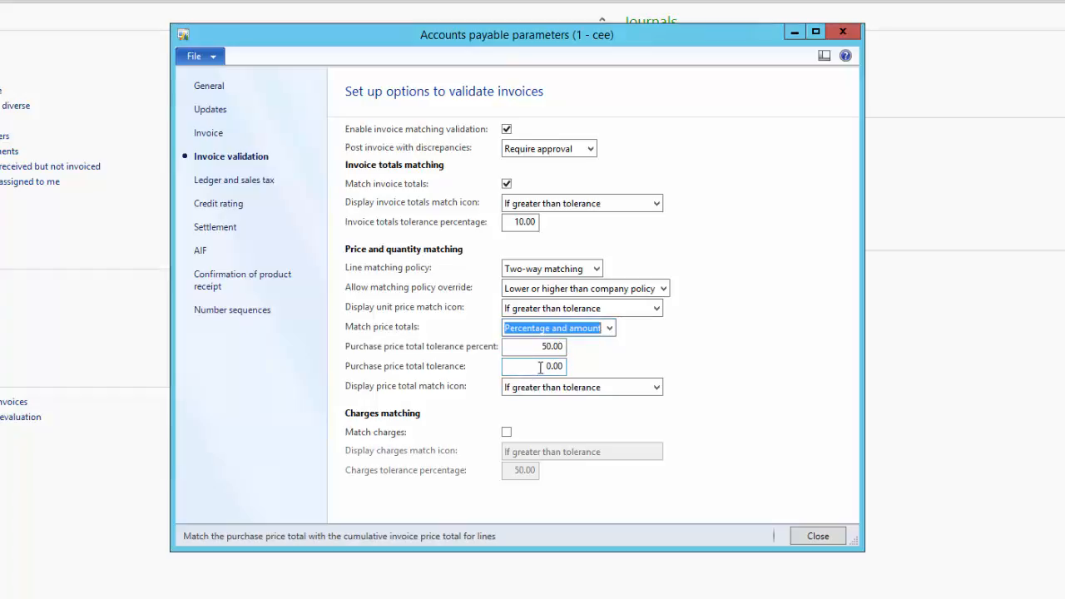
left_click(560, 366)
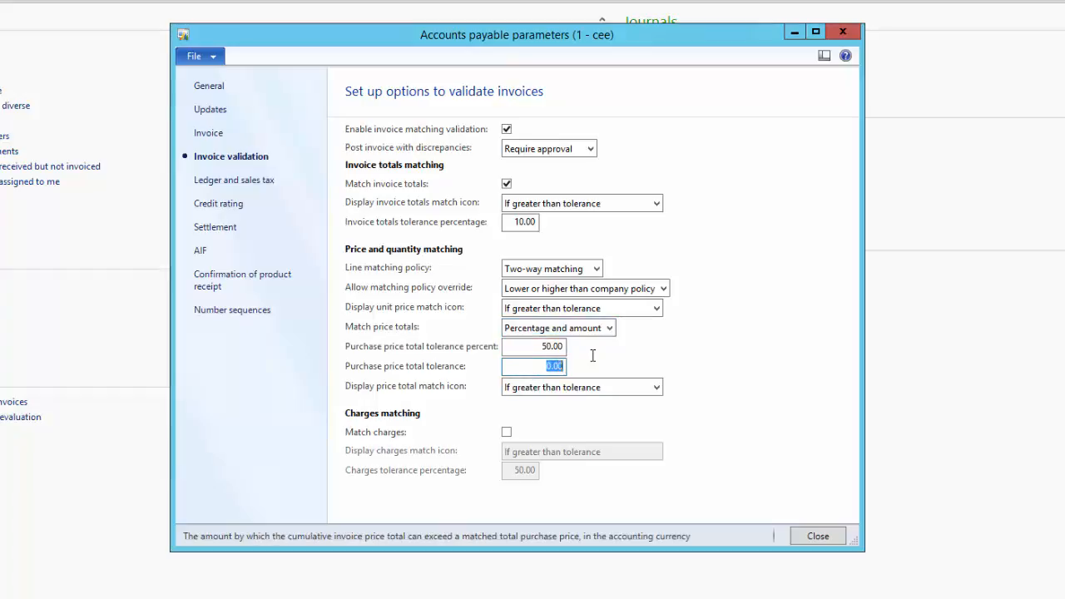
type("10")
left_click(525, 349)
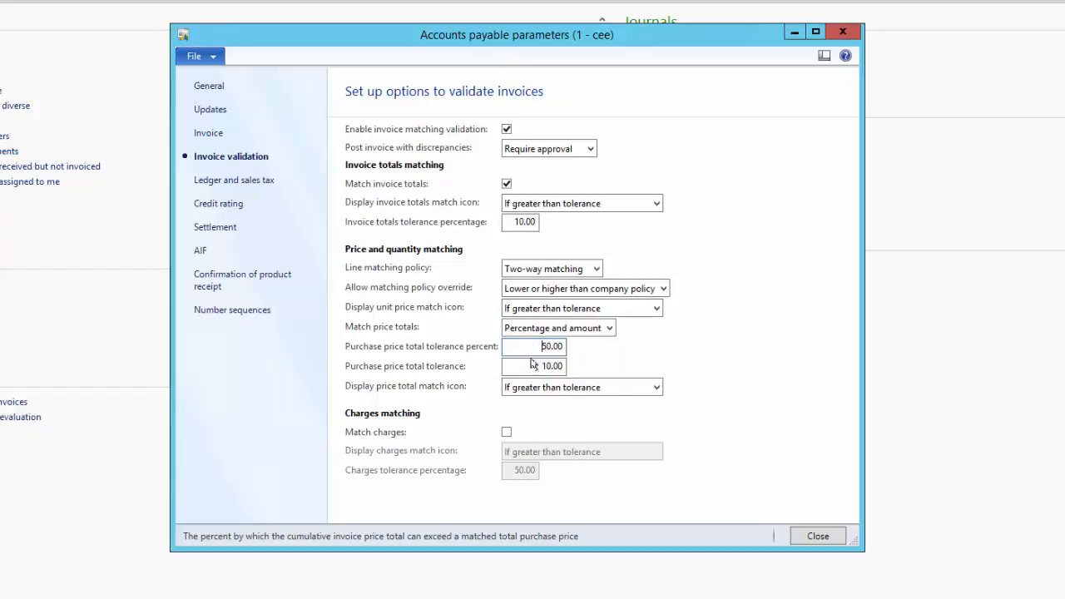
left_click(538, 367)
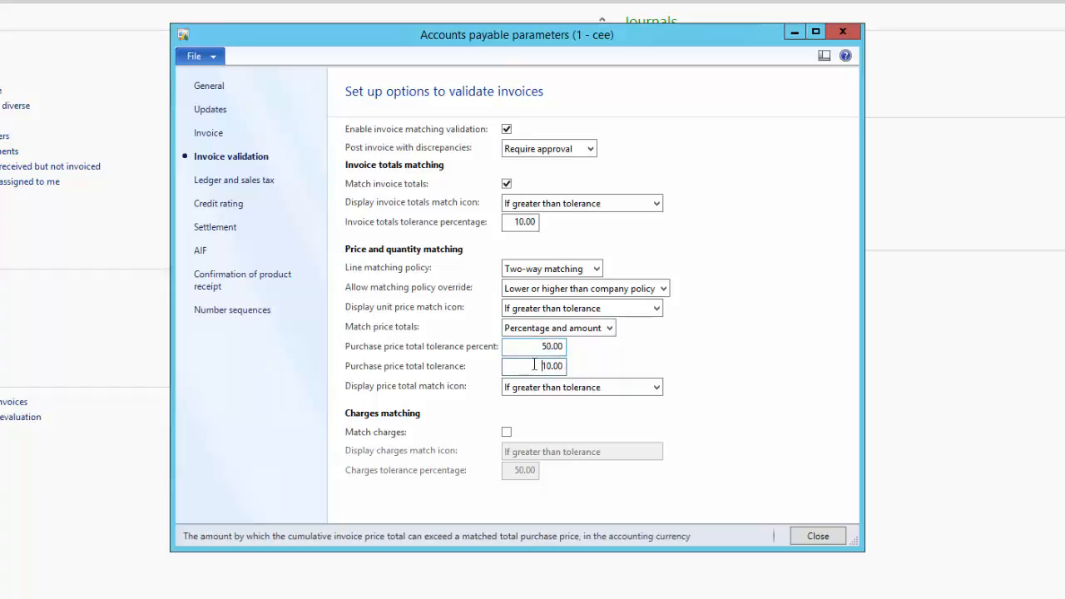
Match price totals by Percentage with a 20.00 tolerance percent, displaying the price total match icon if greater than tolerance
left_click(609, 328)
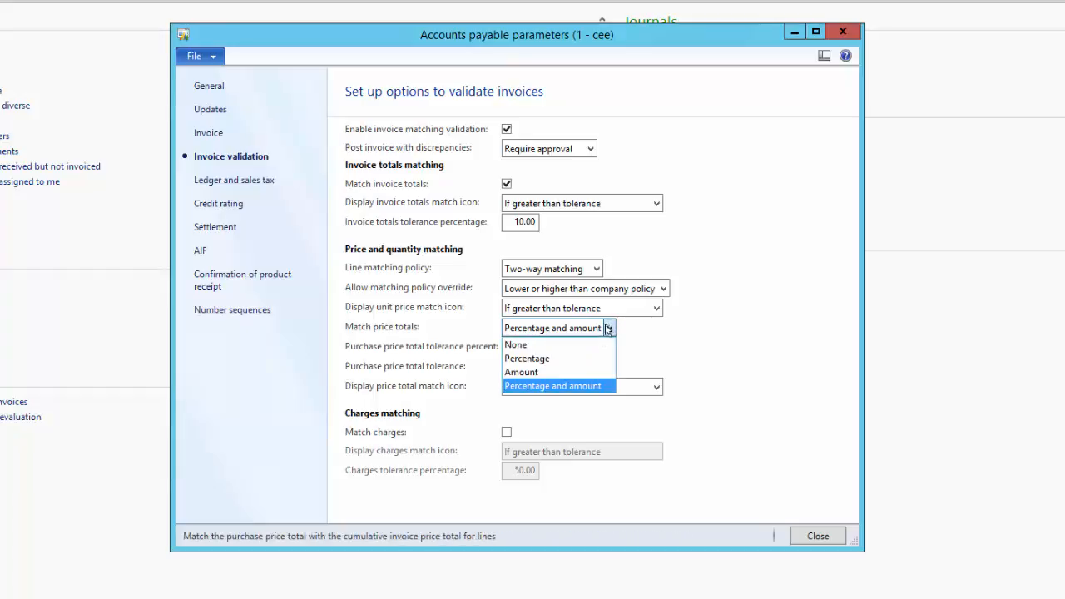
left_click(557, 358)
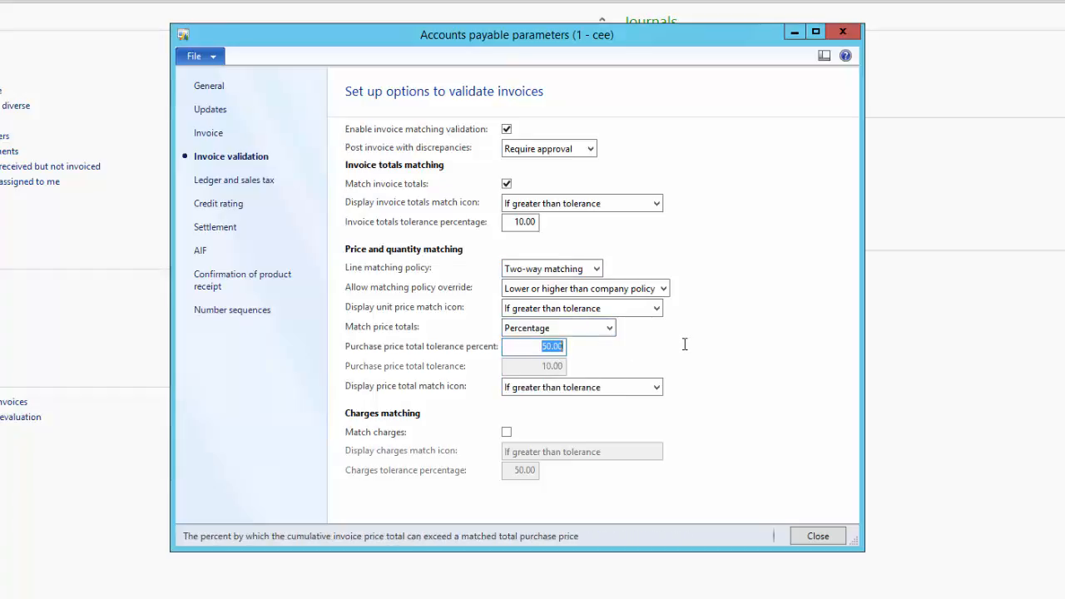
type("20")
key("Tab")
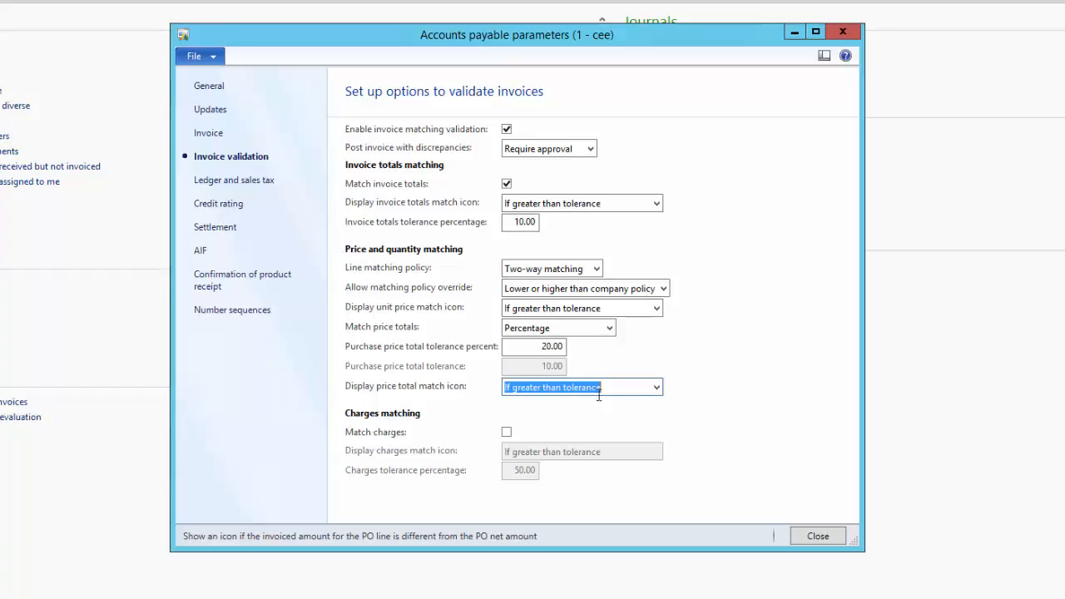
left_click(657, 388)
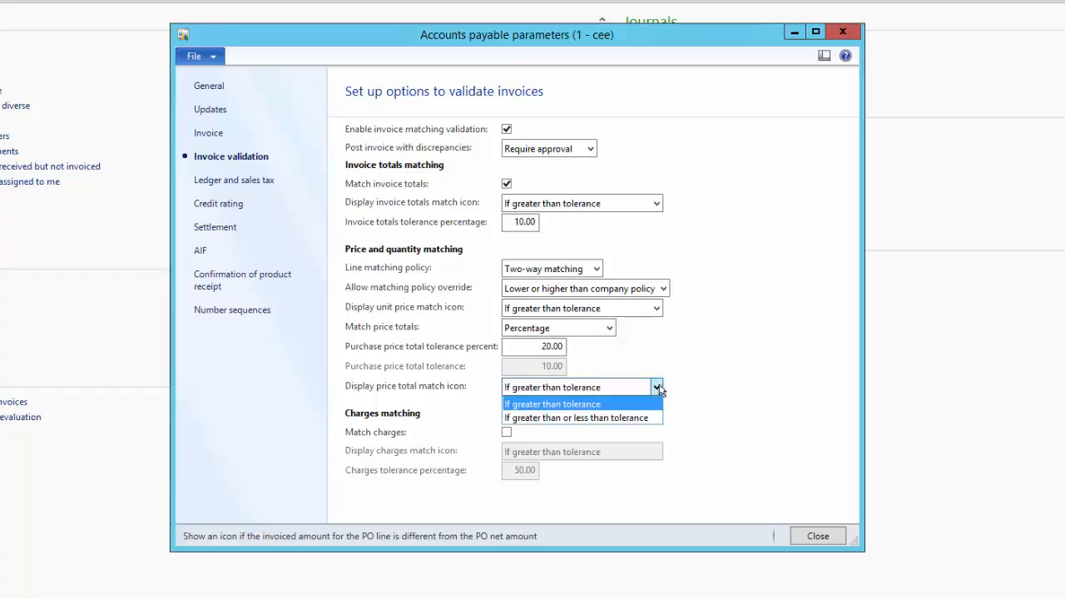
left_click(619, 404)
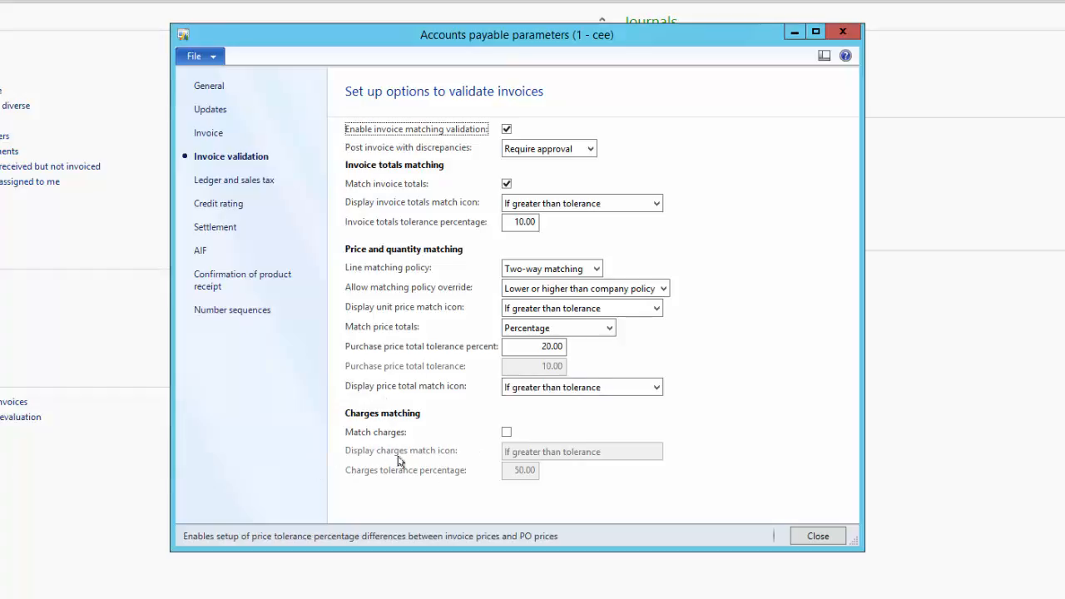
Turn on charges matching and display the charges match icon if greater than tolerance
left_click(507, 433)
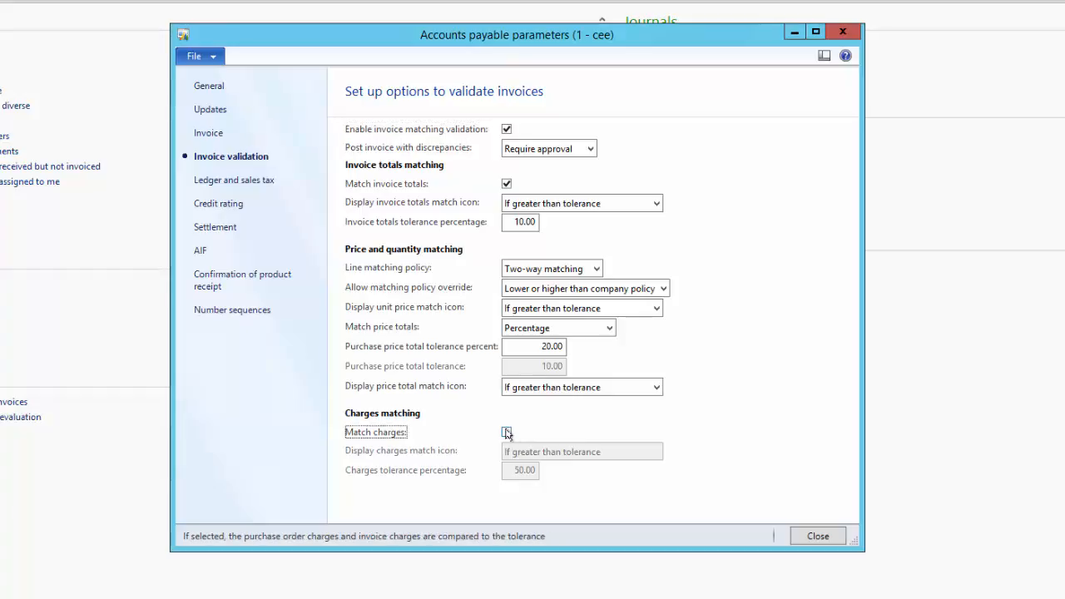
left_click(656, 454)
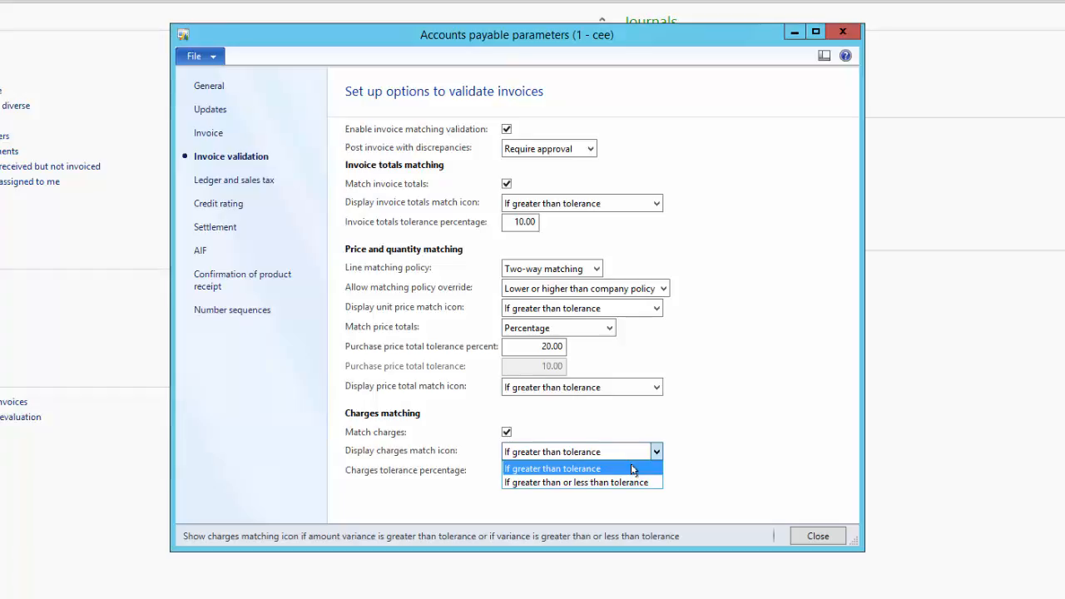
left_click(631, 466)
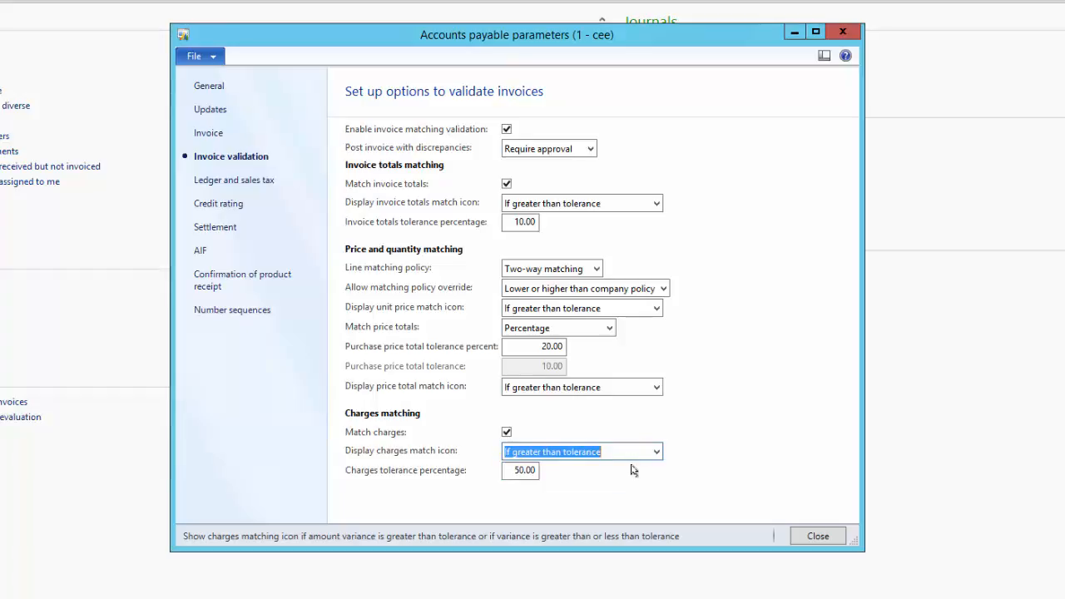
left_click(514, 470)
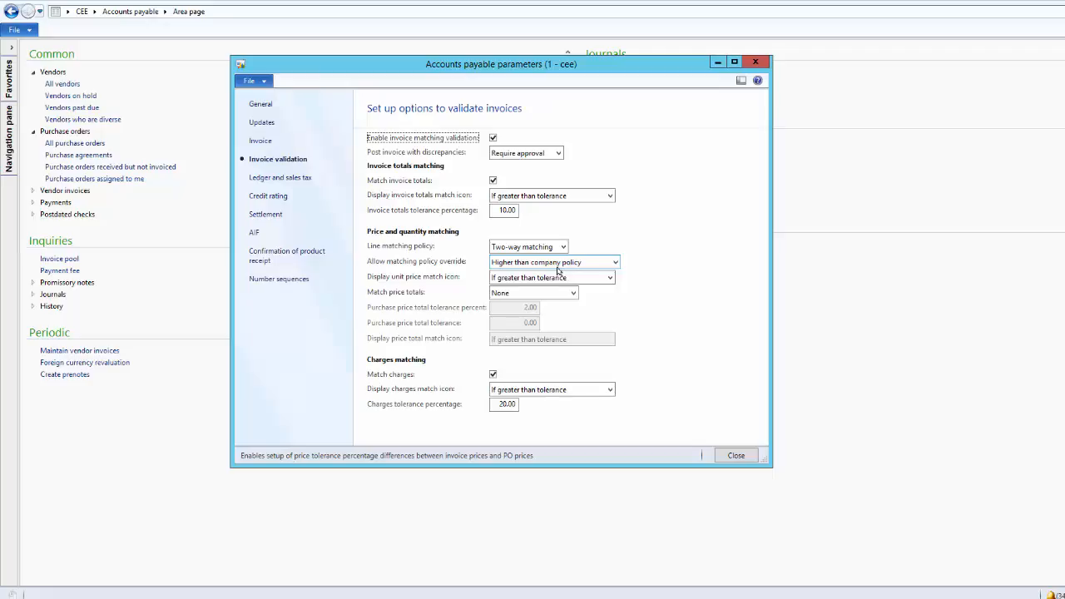
Close the accounts payable parameters and open the price tolerances setup for invoice matching
key("Escape")
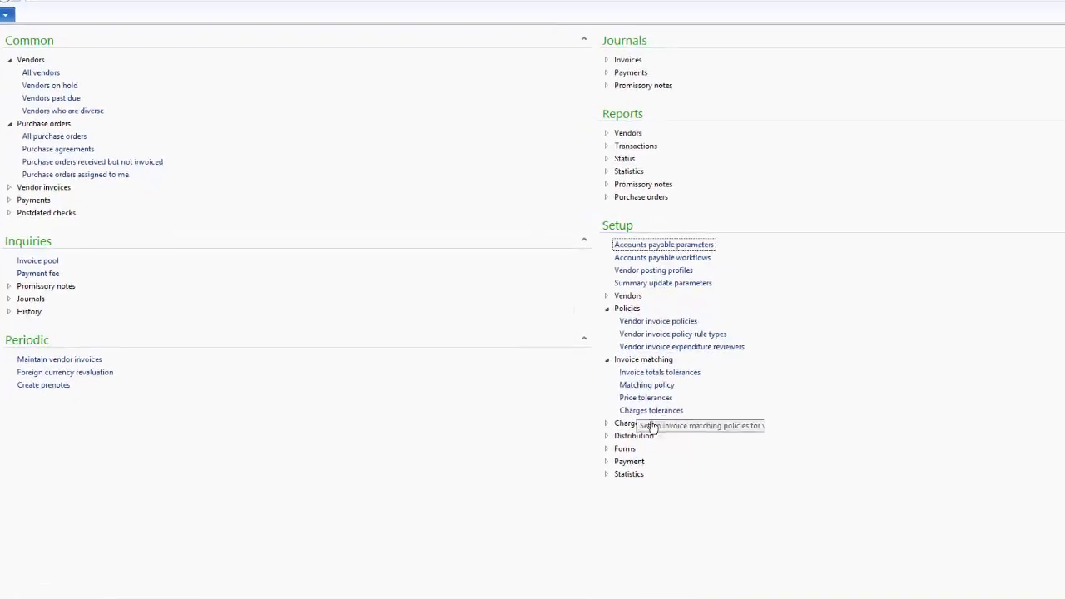
left_click(675, 409)
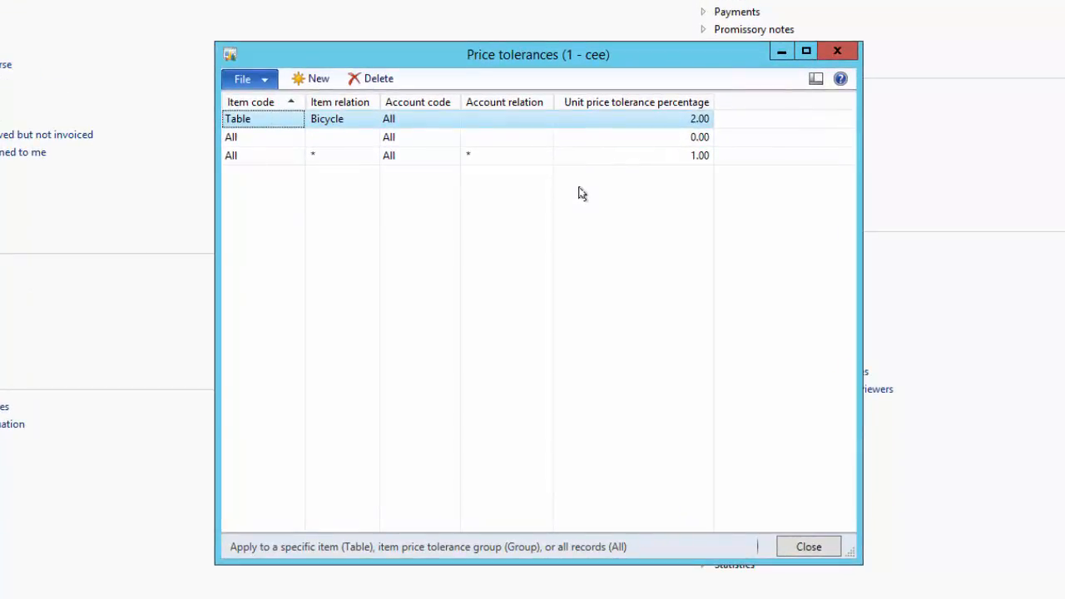
Try a new price tolerance record with item code Table and account code All, and delete that record
left_click(317, 79)
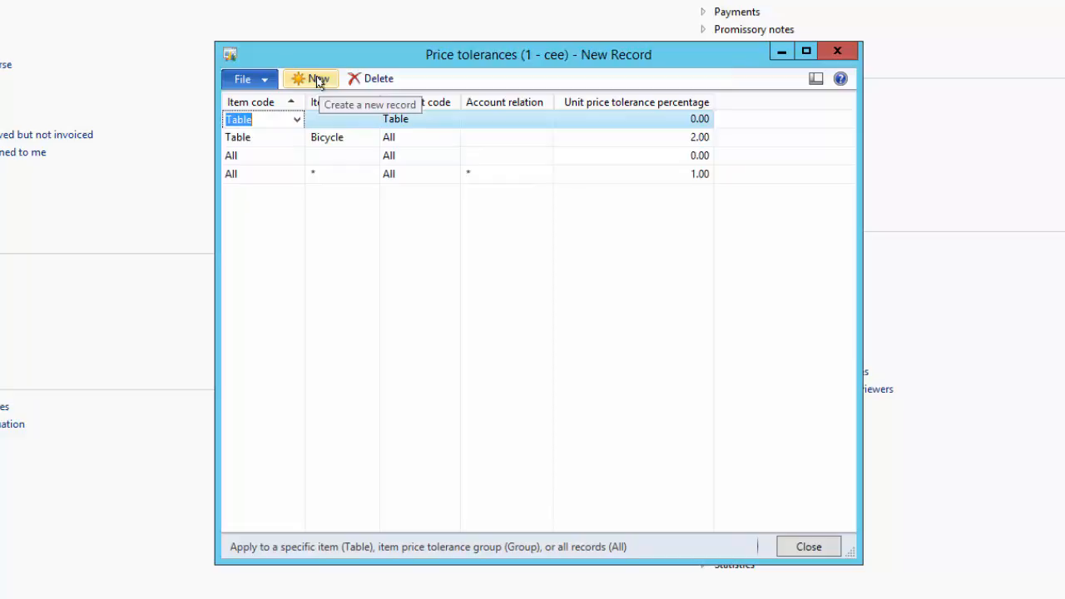
left_click(296, 120)
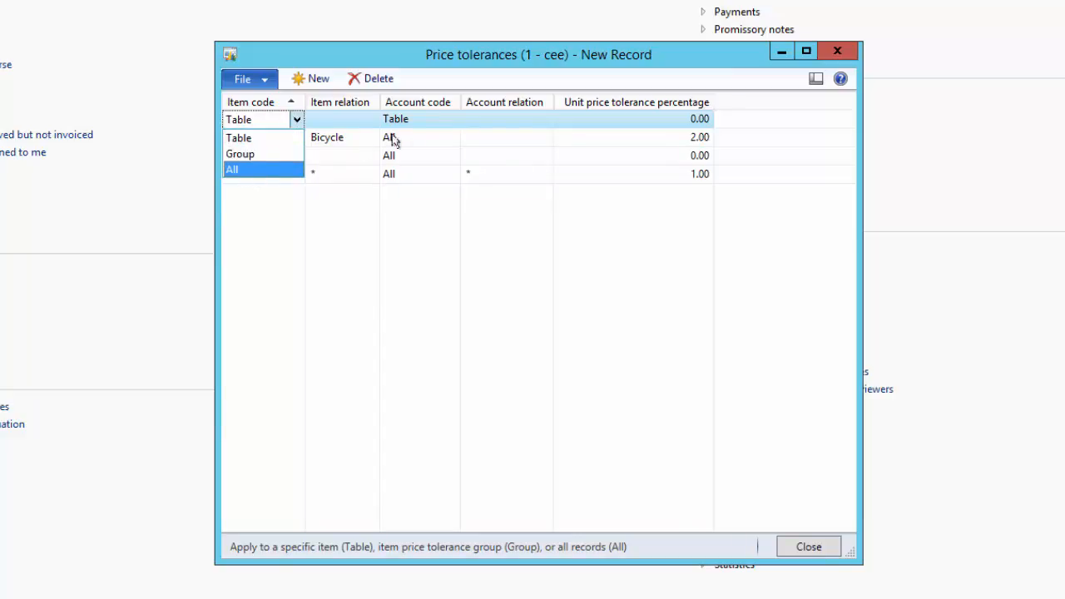
left_click(449, 119)
left_click(450, 121)
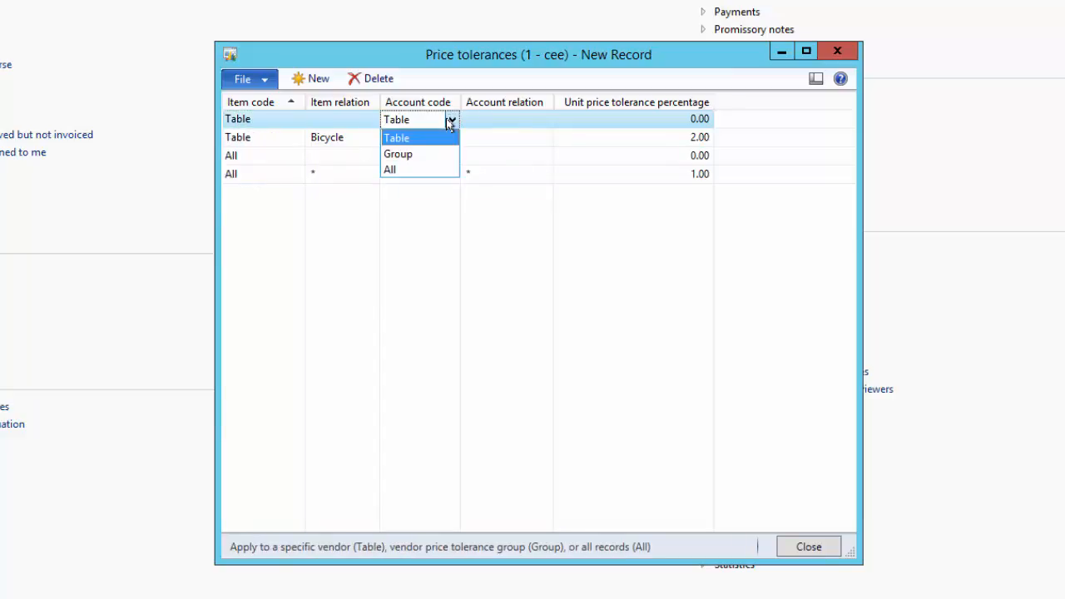
left_click(412, 170)
left_click(371, 78)
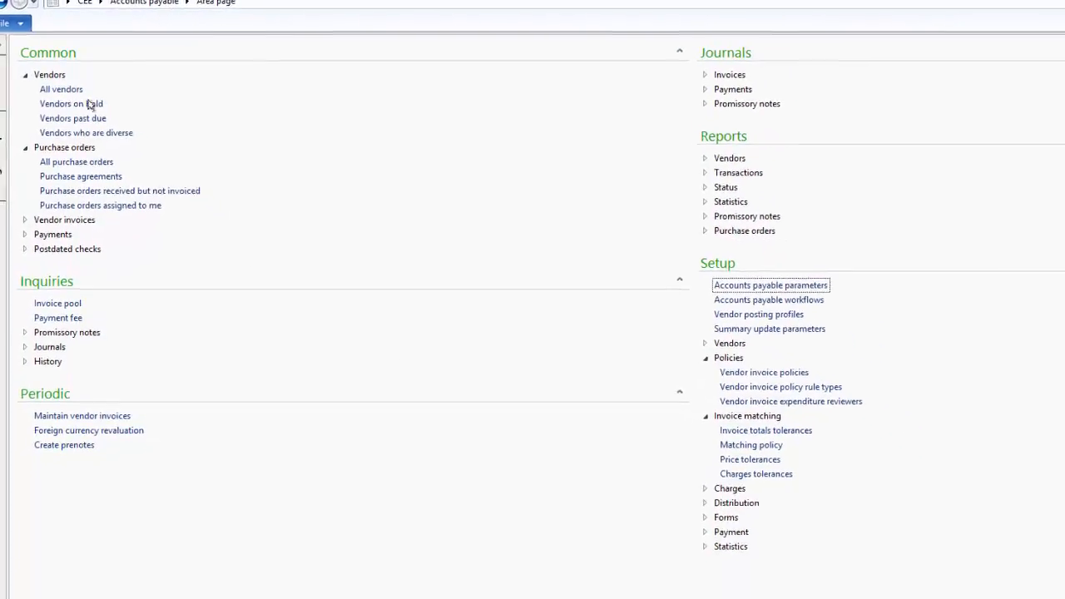
Open the list of all vendors and show its invoice setup options
left_click(62, 86)
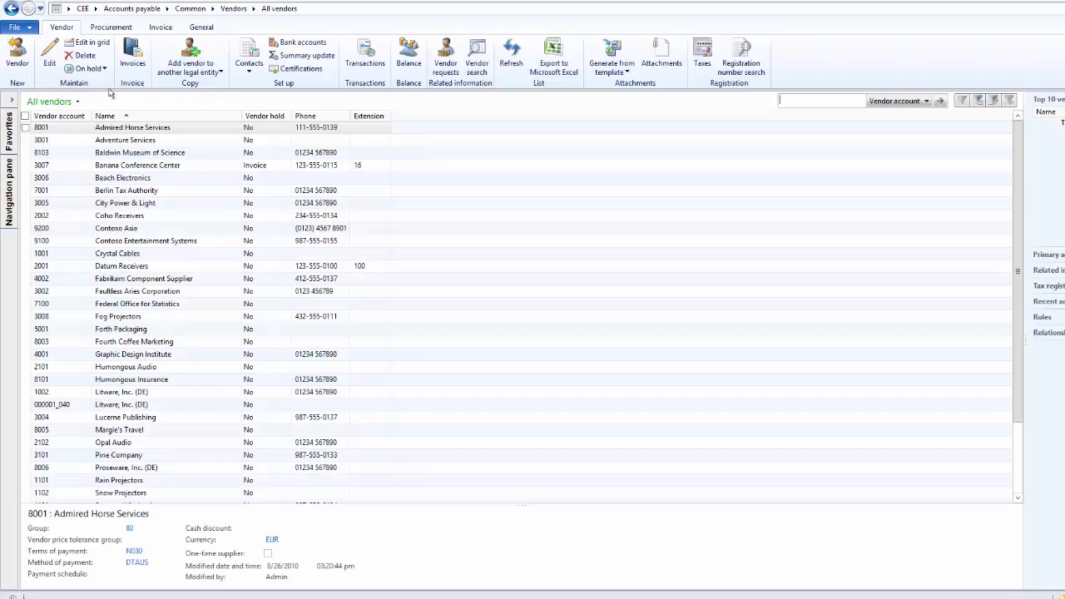
left_click(159, 26)
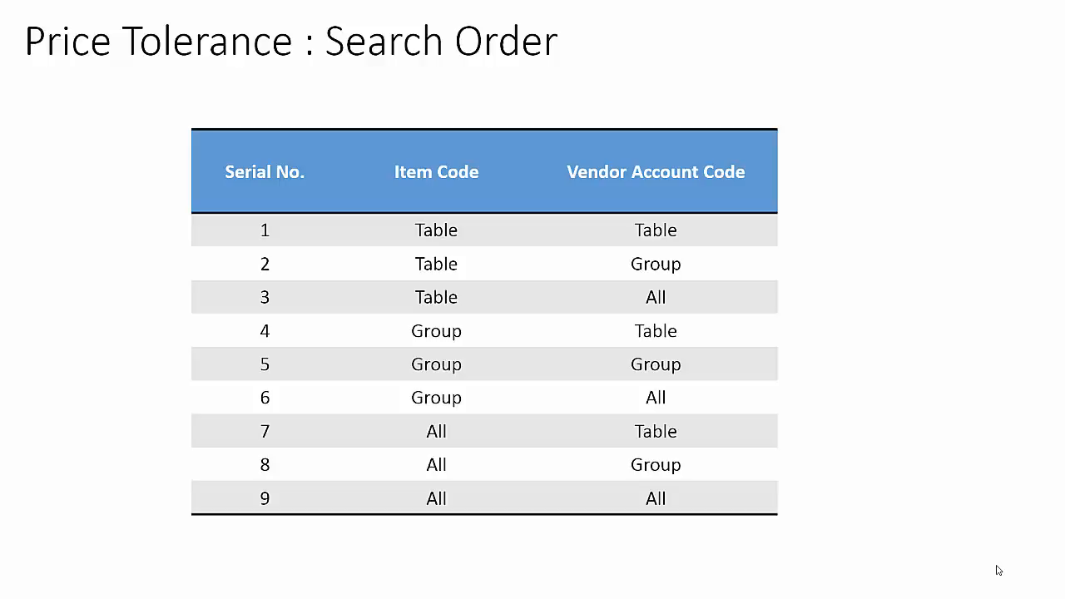
left_click(996, 569)
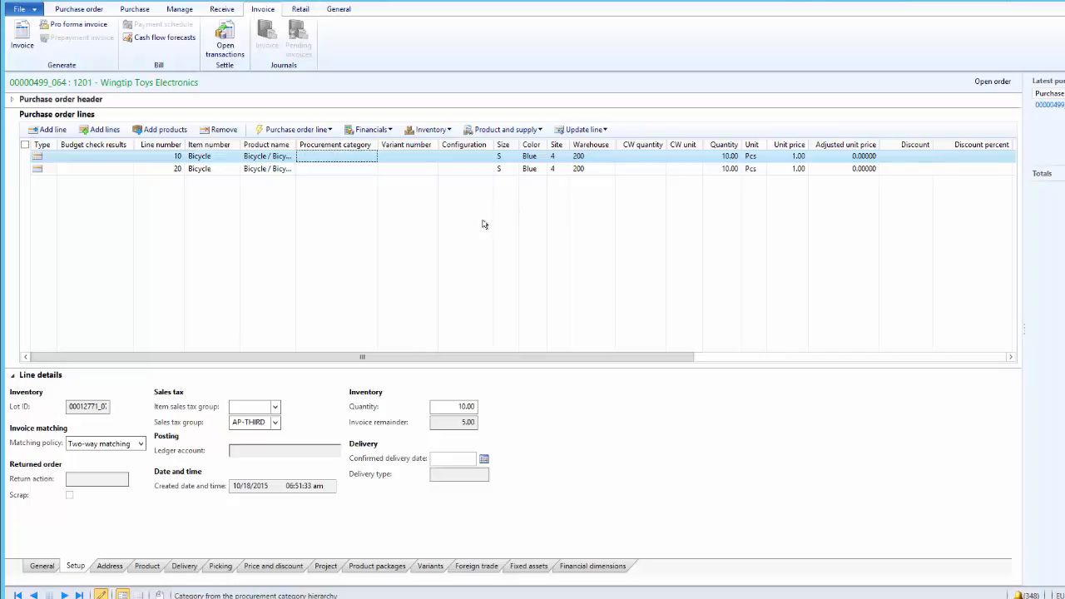
Compare the matching policy, quantity and unit price of Bicycle lines 10 and 20 on the Wingtip Toys Electronics purchase order
left_click(409, 157)
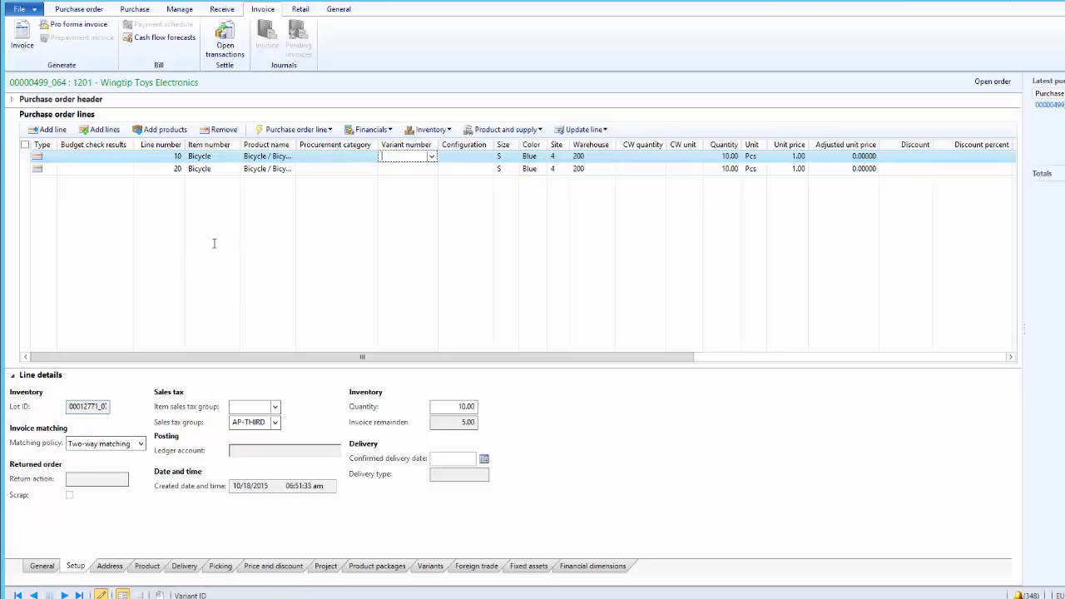
left_click(334, 170)
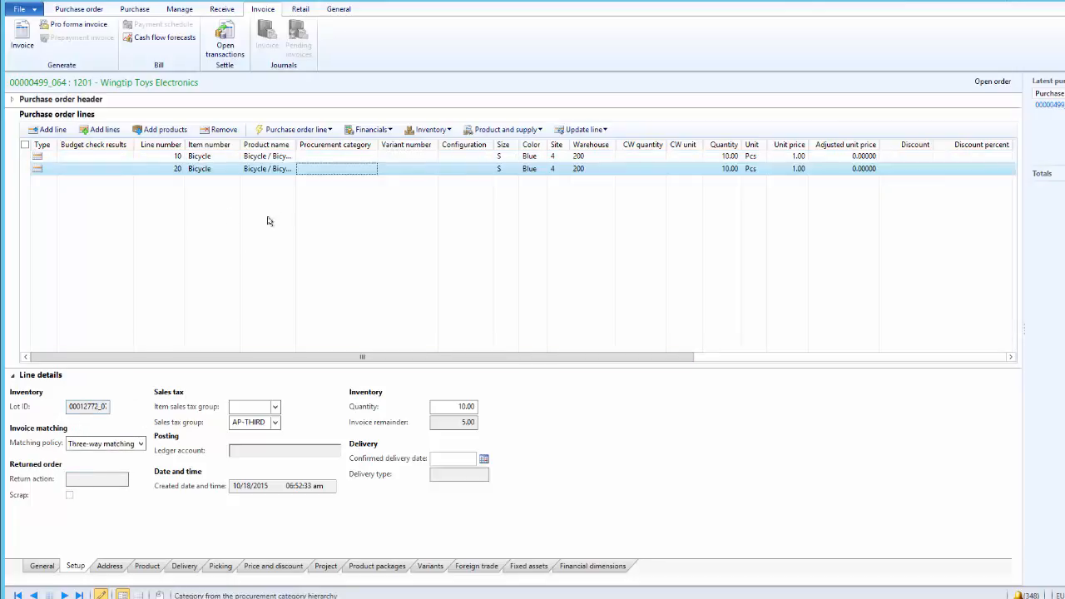
left_click(644, 161)
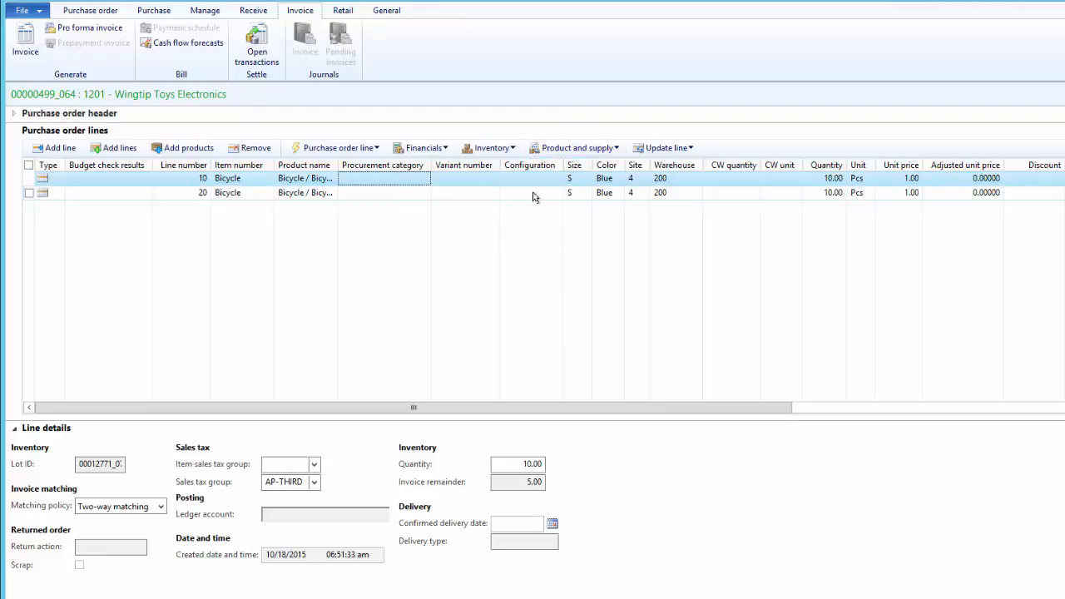
left_click(492, 178)
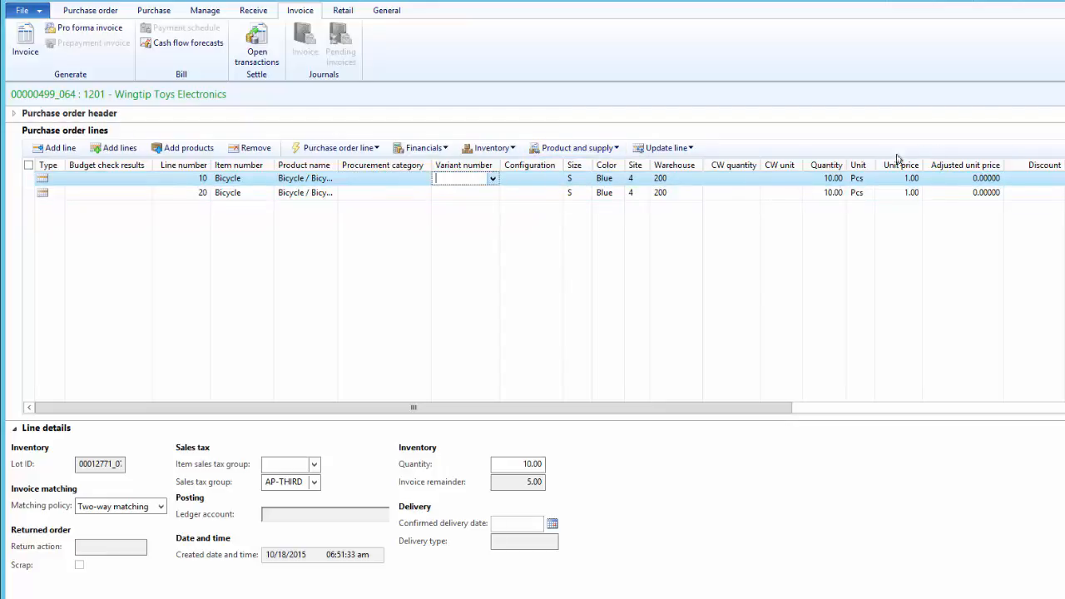
left_click(694, 193)
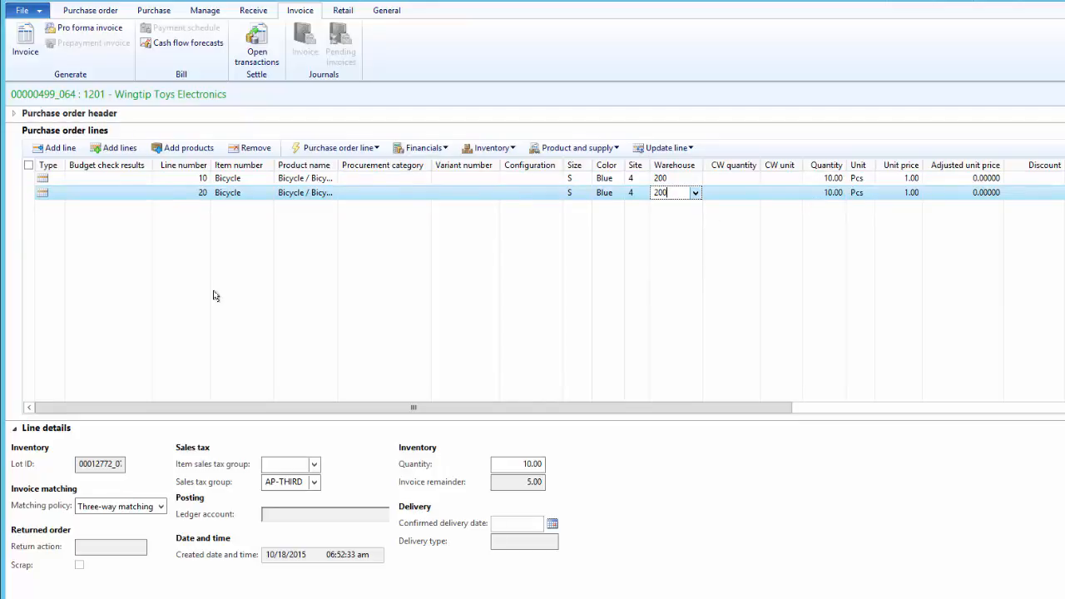
Generate a vendor invoice from the purchase order and set the quantity of the product receipt 01 line to 6.00
left_click(25, 42)
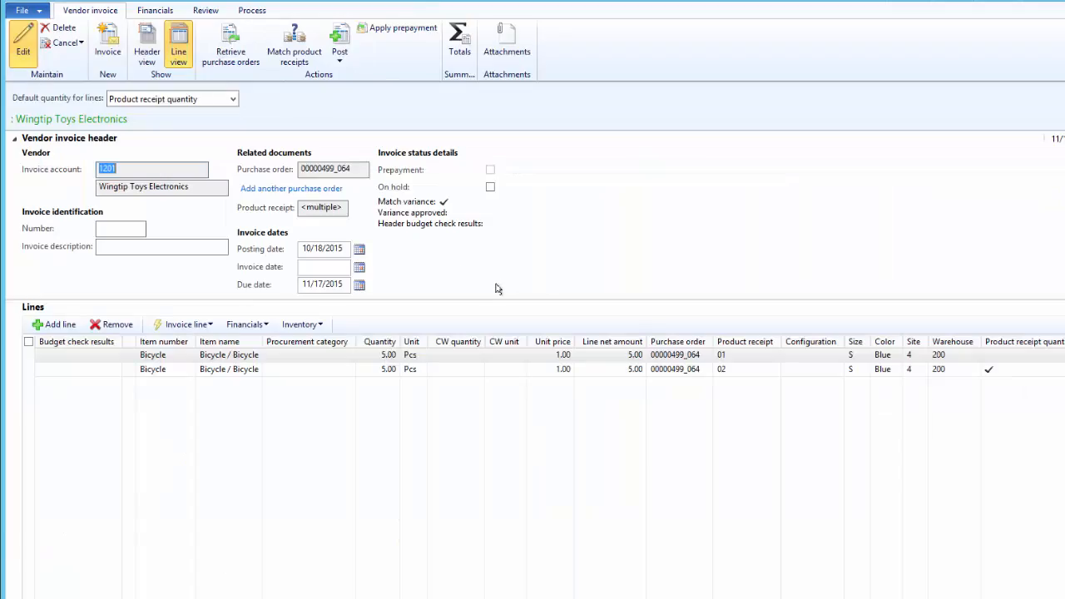
left_click(459, 355)
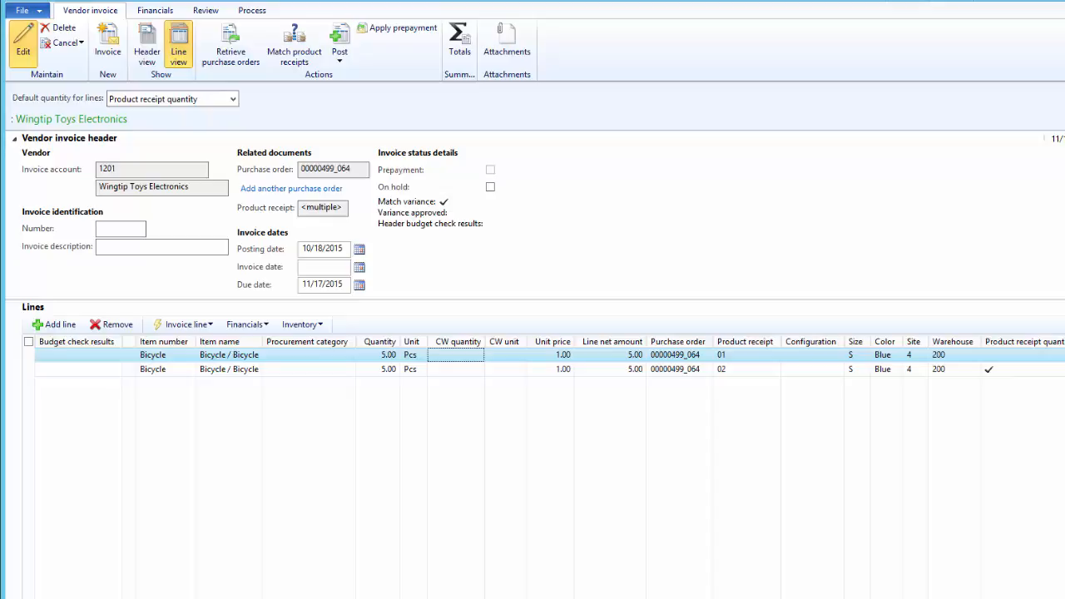
scroll(549, 466, "right", 1)
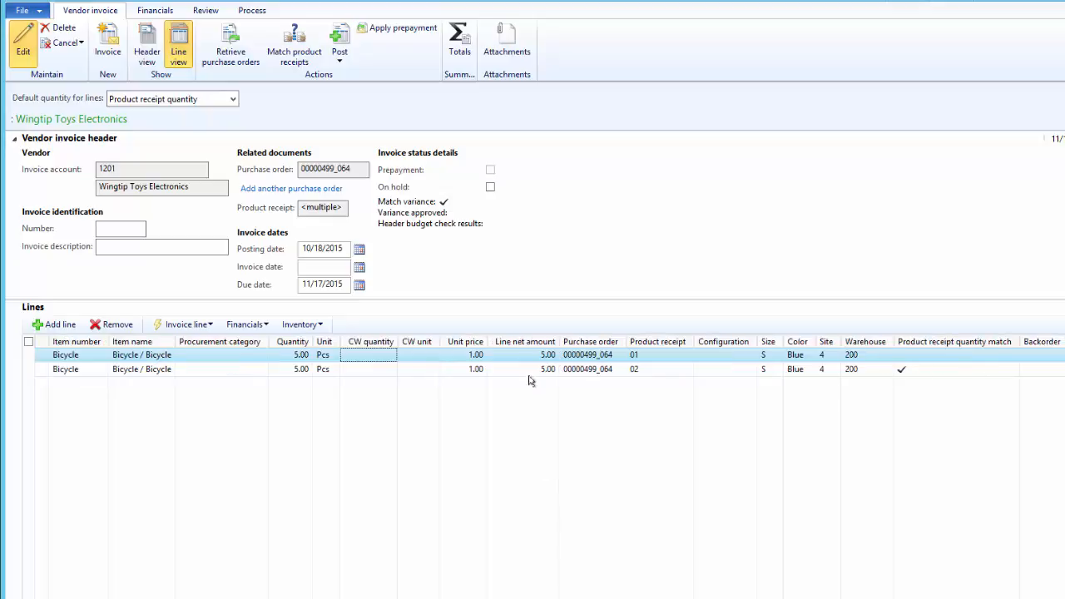
left_click(281, 358)
left_click(281, 359)
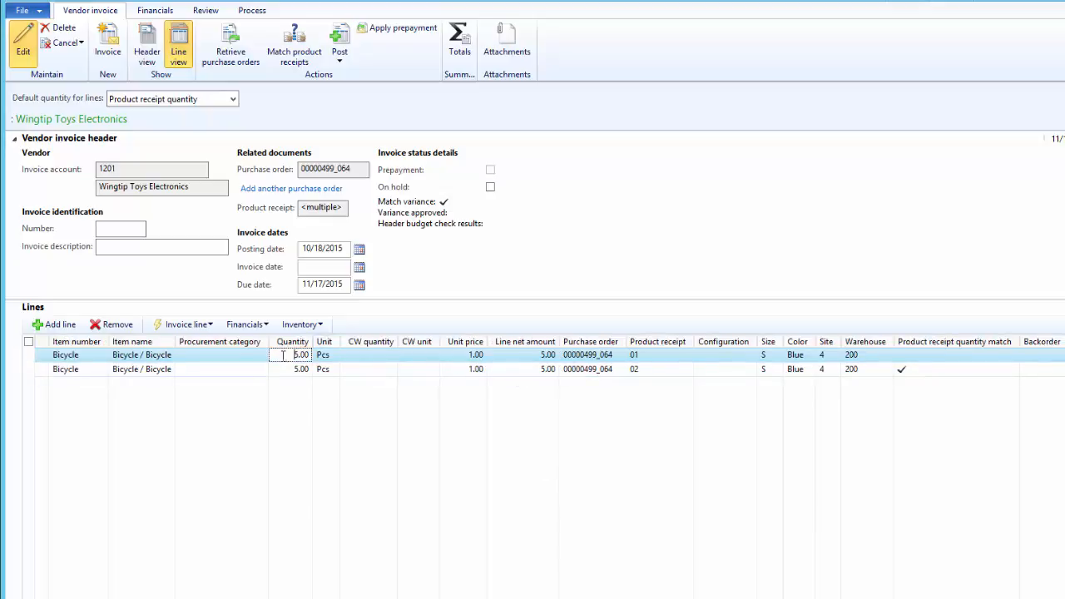
left_click_drag(284, 356, 375, 354)
left_click(956, 355)
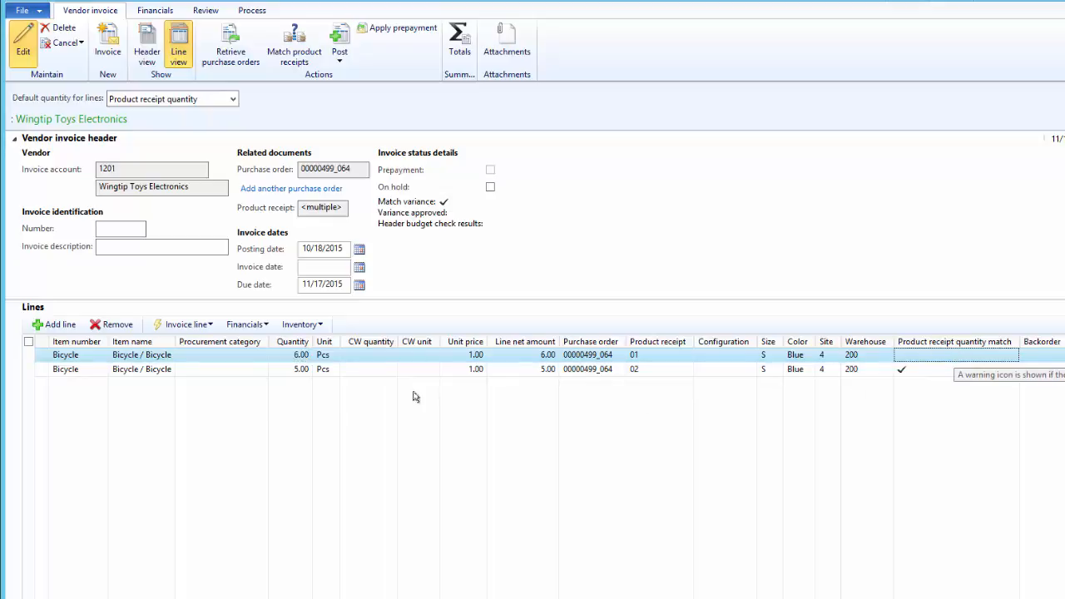
Set the quantity of the product receipt 02 line to 6, save the invoice and check its product receipt quantity match
left_click(282, 371)
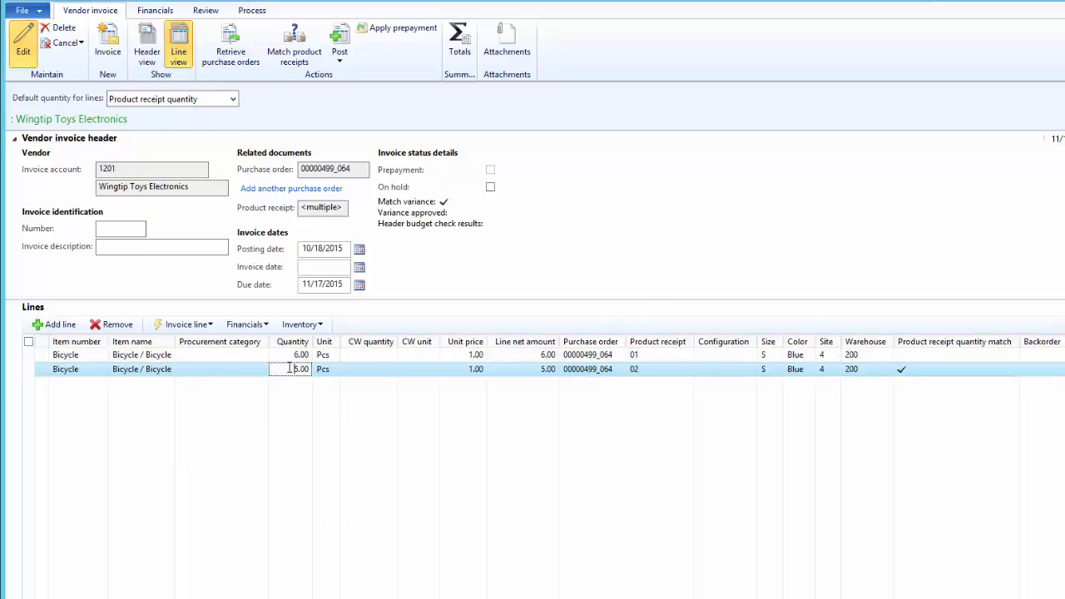
left_click_drag(290, 369, 349, 368)
type("6")
key("ctrl+s")
mouse_move(906, 371)
left_click(926, 370)
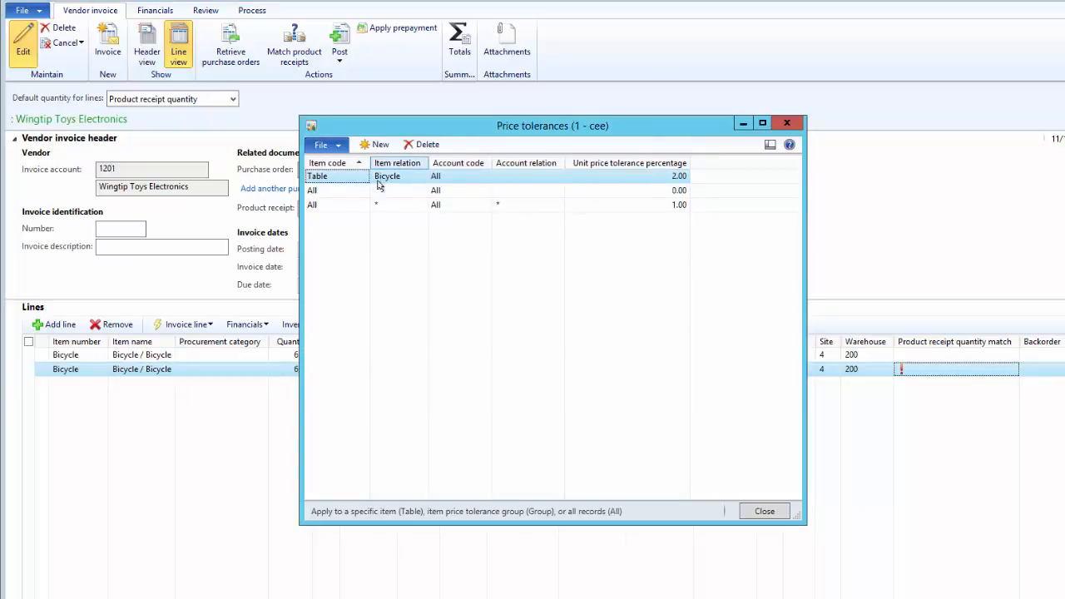
Minimize the price tolerances form and try a unit price of 1.02 on the product receipt 01 invoice line
left_click(741, 124)
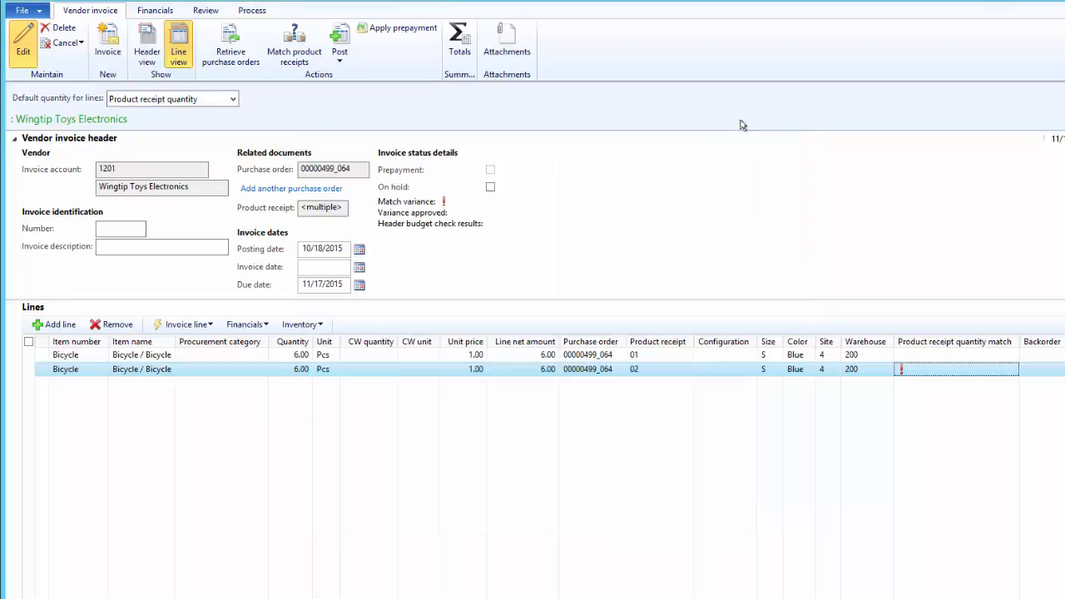
left_click(461, 356)
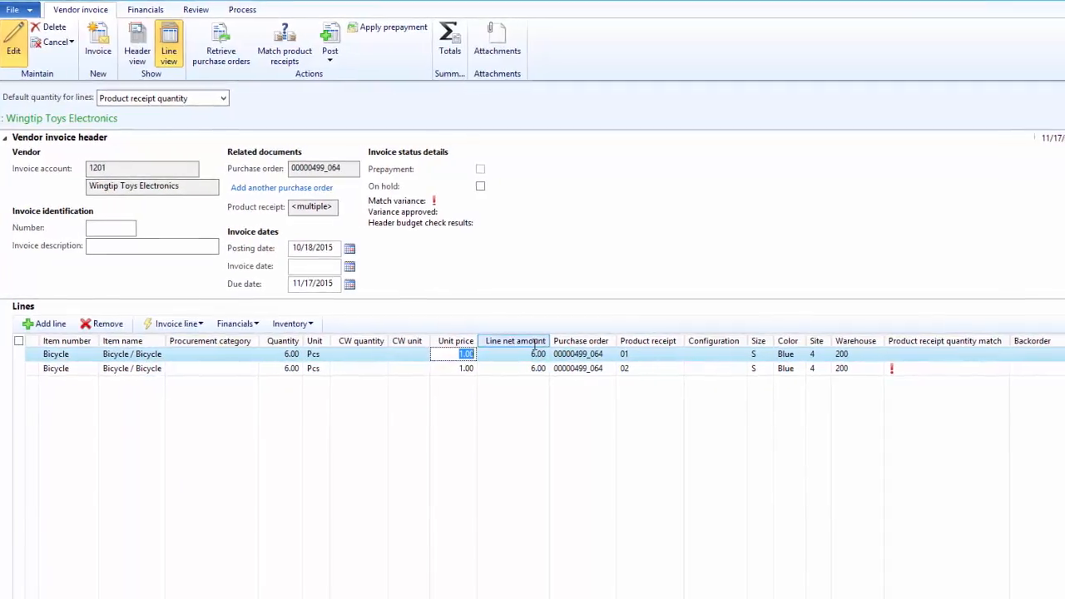
type("1.02")
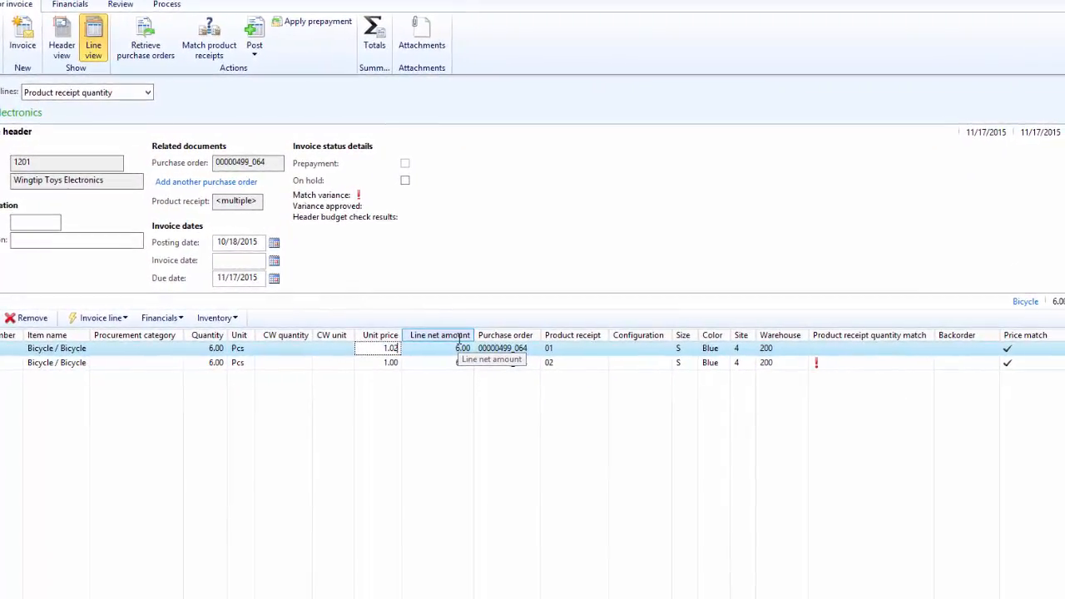
key("Tab")
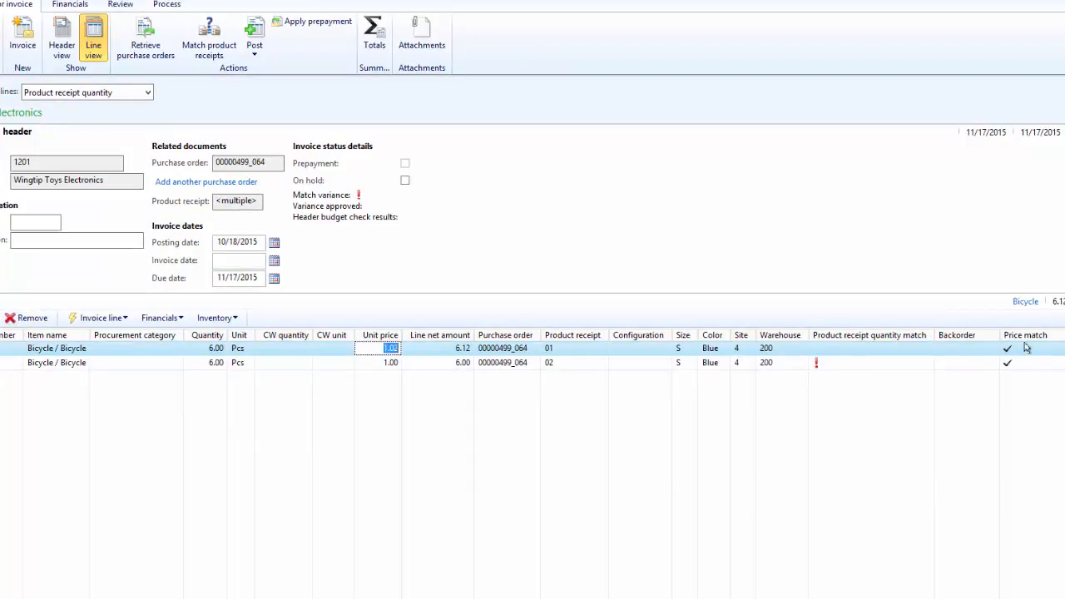
Set the unit price of the product receipt 01 invoice line to 1.03 and save the invoice
left_click(372, 350)
key("shift+End")
type("1")
key("ctrl+s")
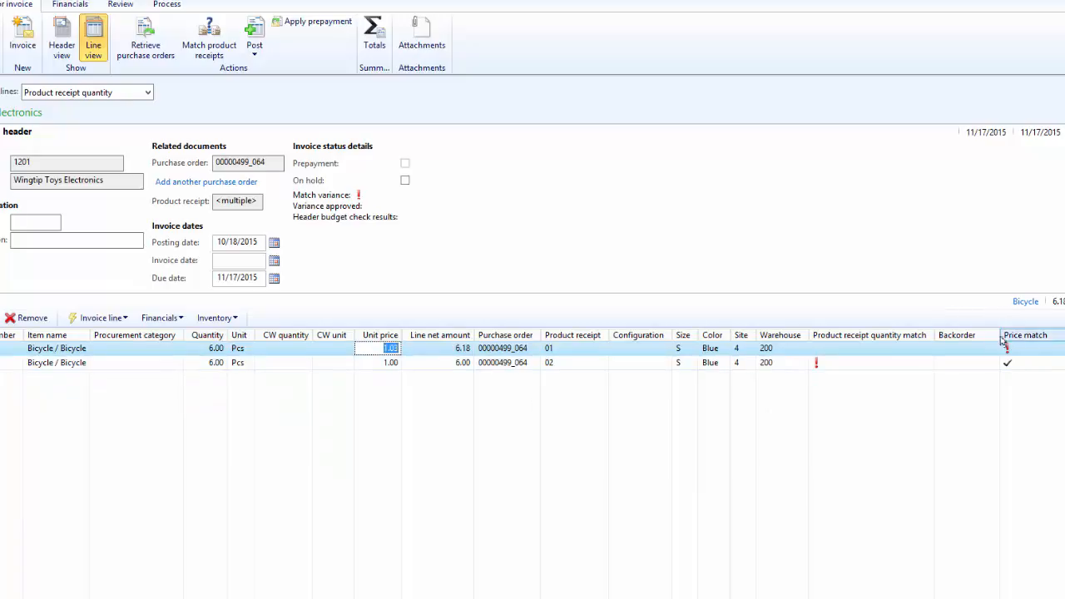
Open the invoice matching details and examine the unit price of line 10 and the matched product receipts of line 20
left_click(122, 319)
left_click(161, 353)
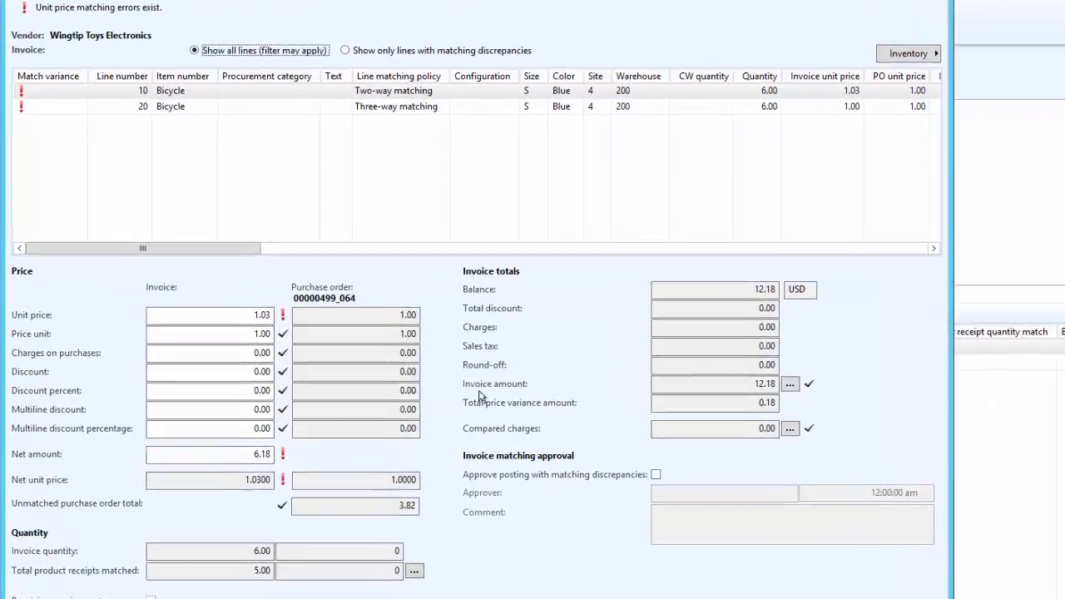
left_click(262, 311)
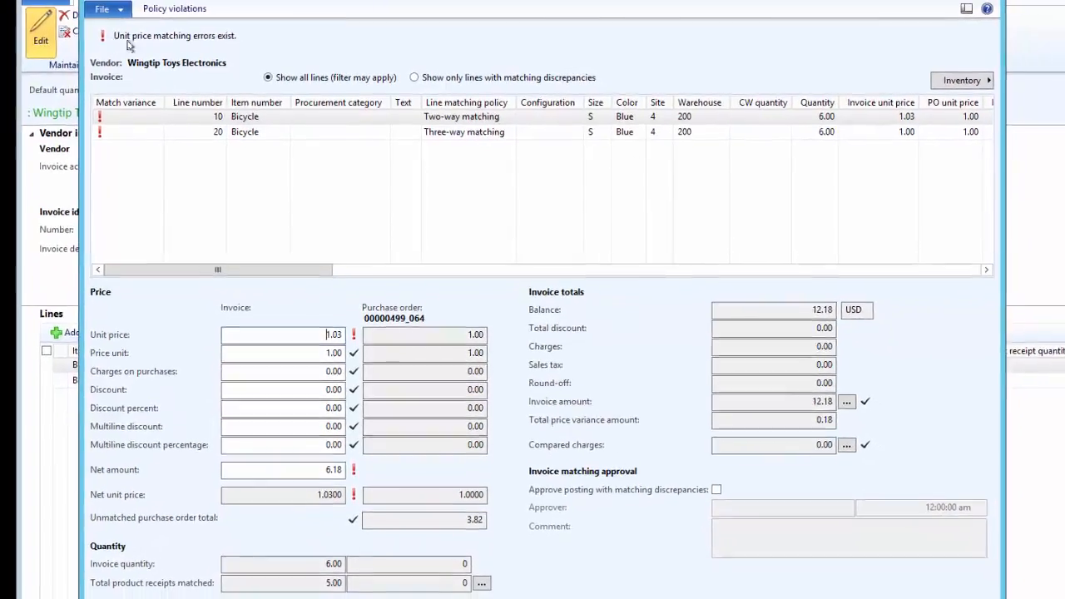
left_click(267, 131)
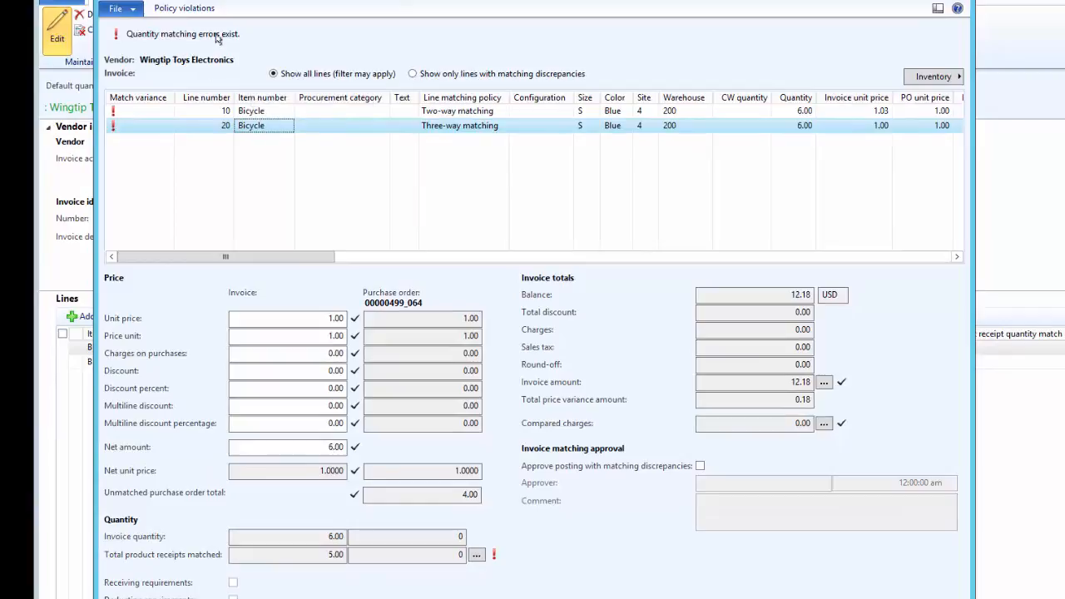
left_click(336, 555)
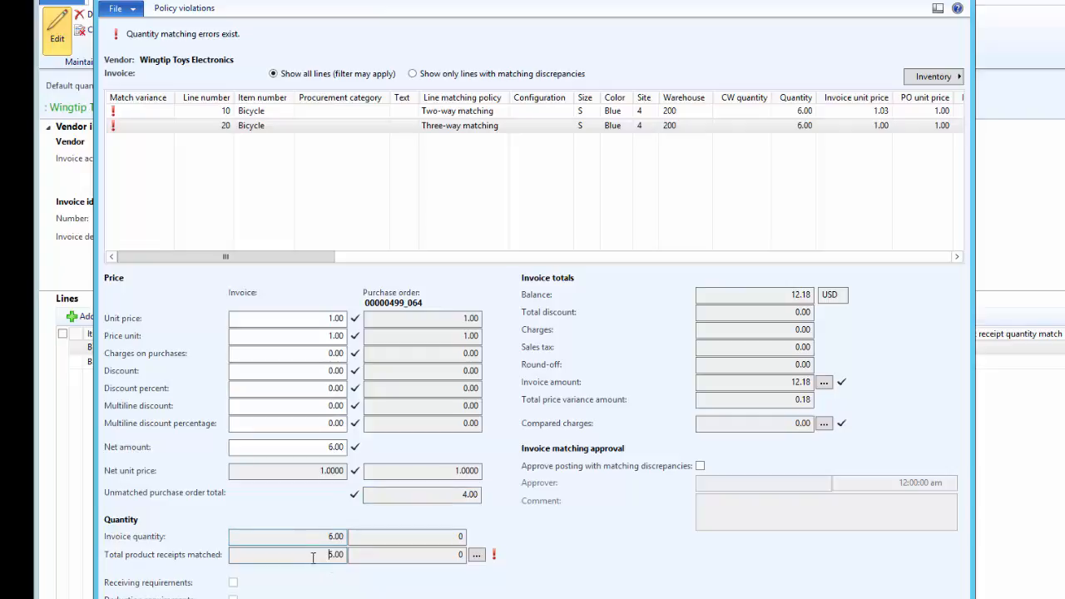
Set the invoice unit price of three-way matching line 20 to 1.04 in the matching details and return to line 10
left_click(325, 318)
type("1.04")
key("Return")
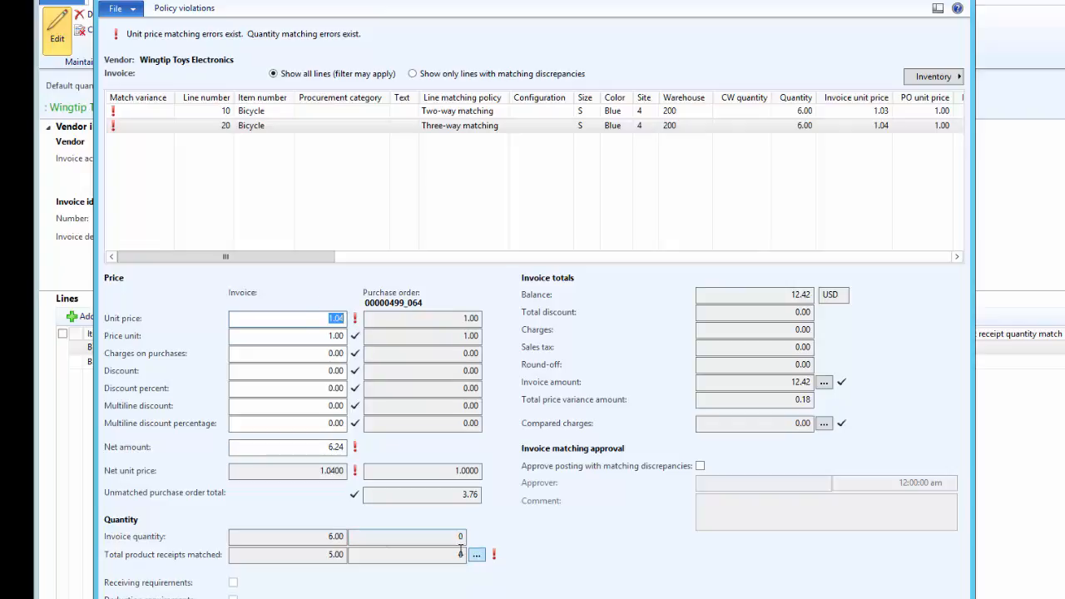
left_click(340, 114)
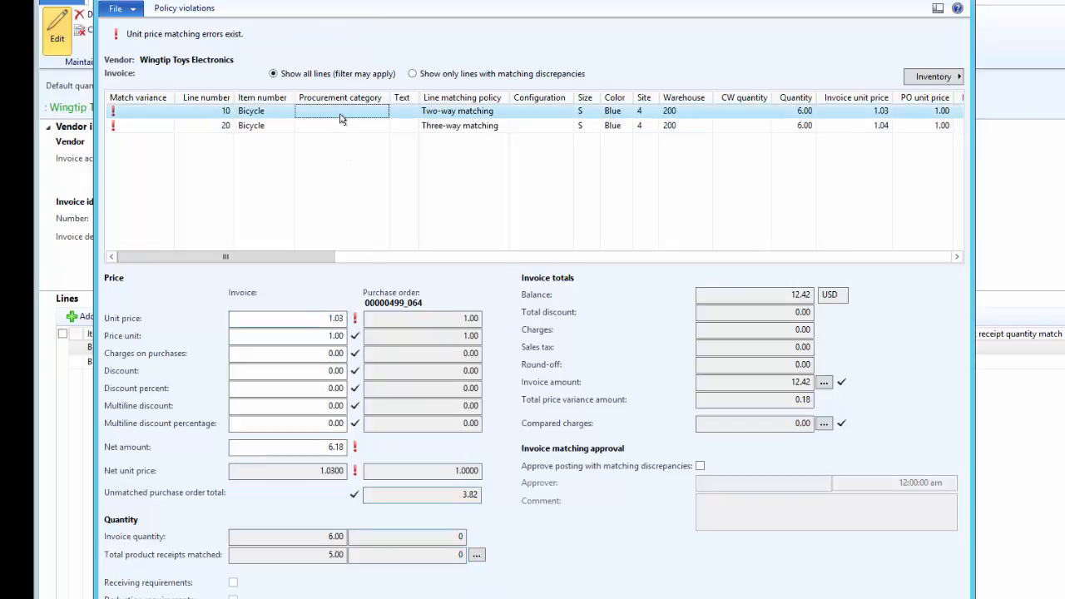
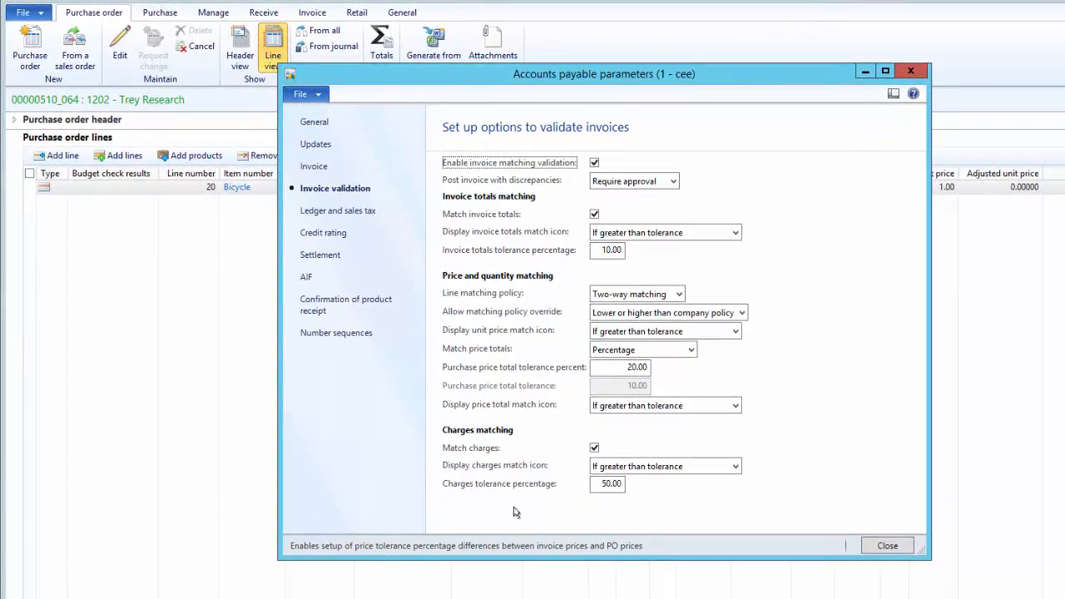
Check the charges tolerance percentage in the invoice validation parameters and open the charges tolerances setup
left_click(597, 486)
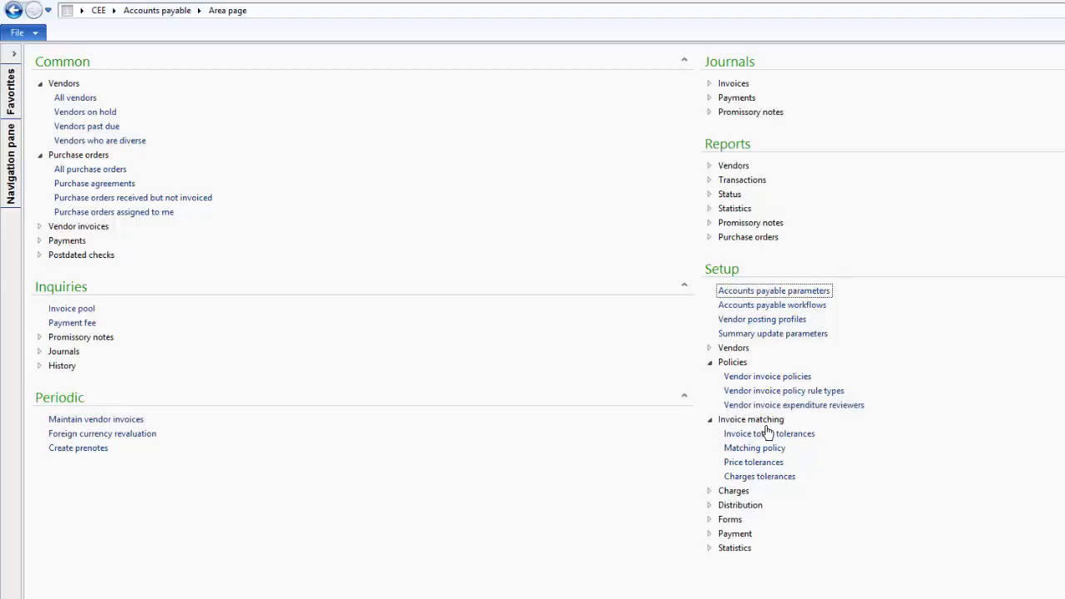
left_click(761, 476)
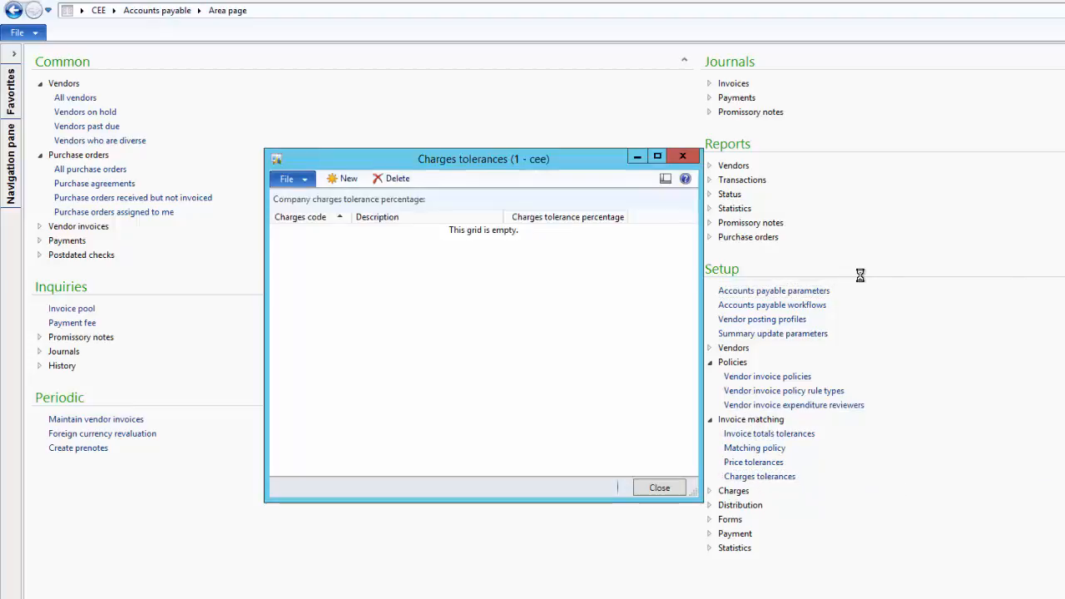
Add a charges tolerance for charges code 100 (Packaging) with a tolerance percentage of 20.00
left_click(347, 180)
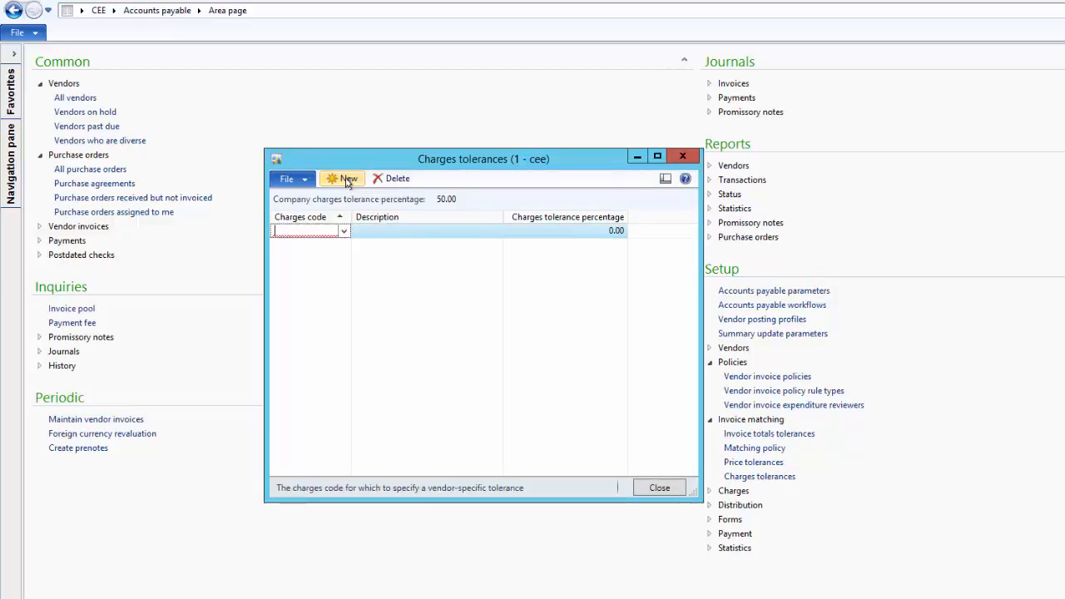
left_click(344, 234)
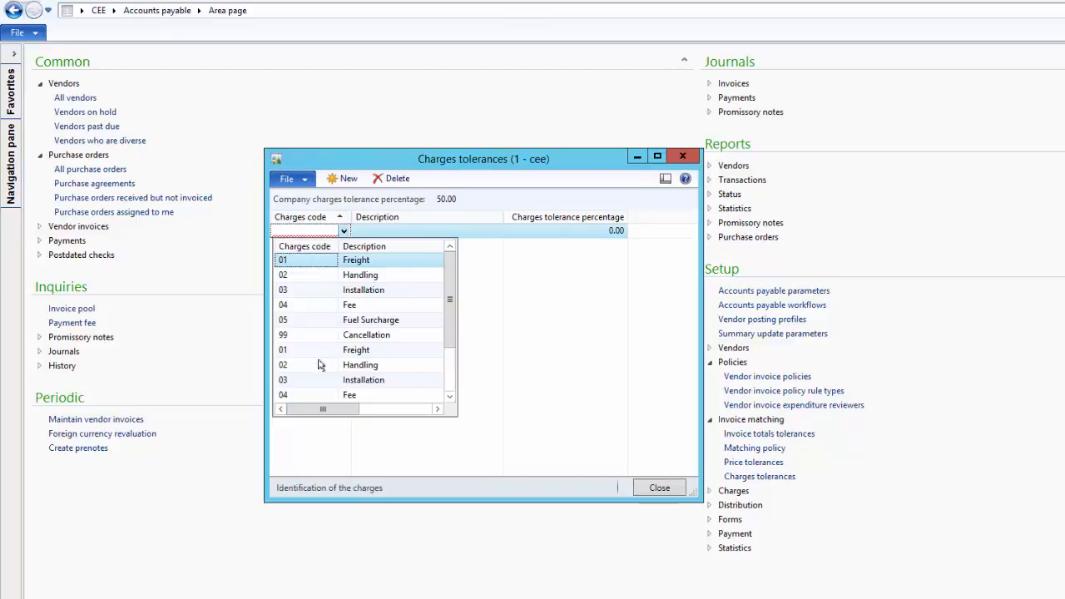
scroll(318, 352, "down", 1)
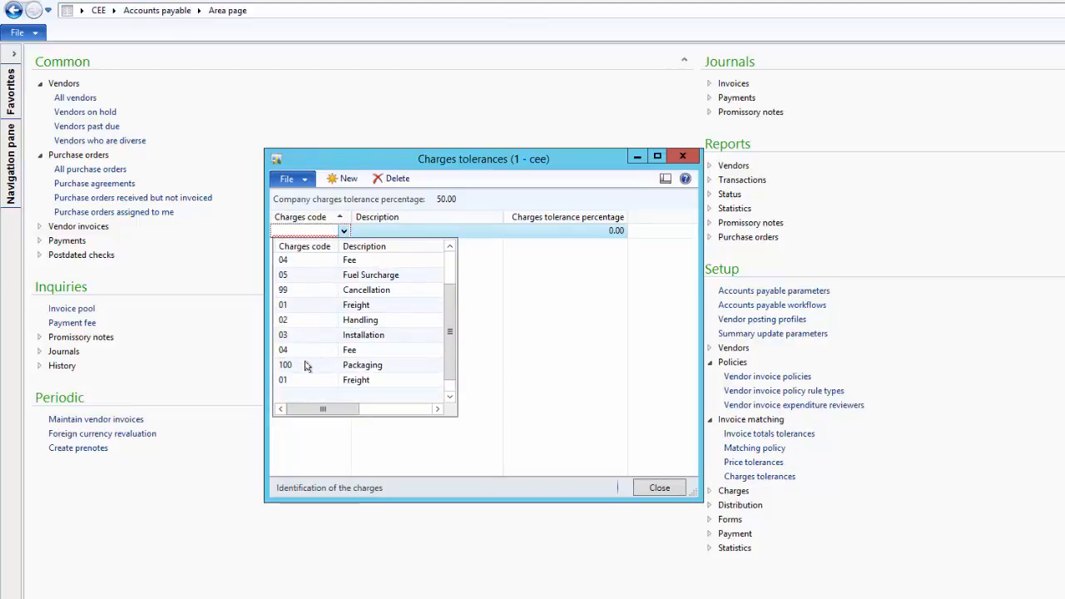
left_click(304, 366)
left_click(556, 232)
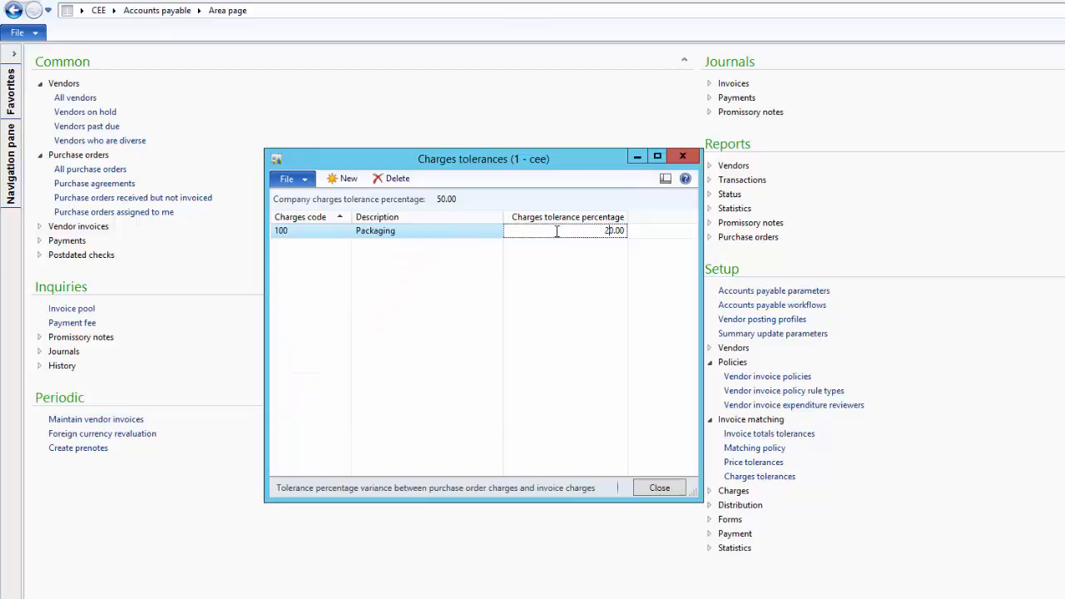
double_click(556, 231)
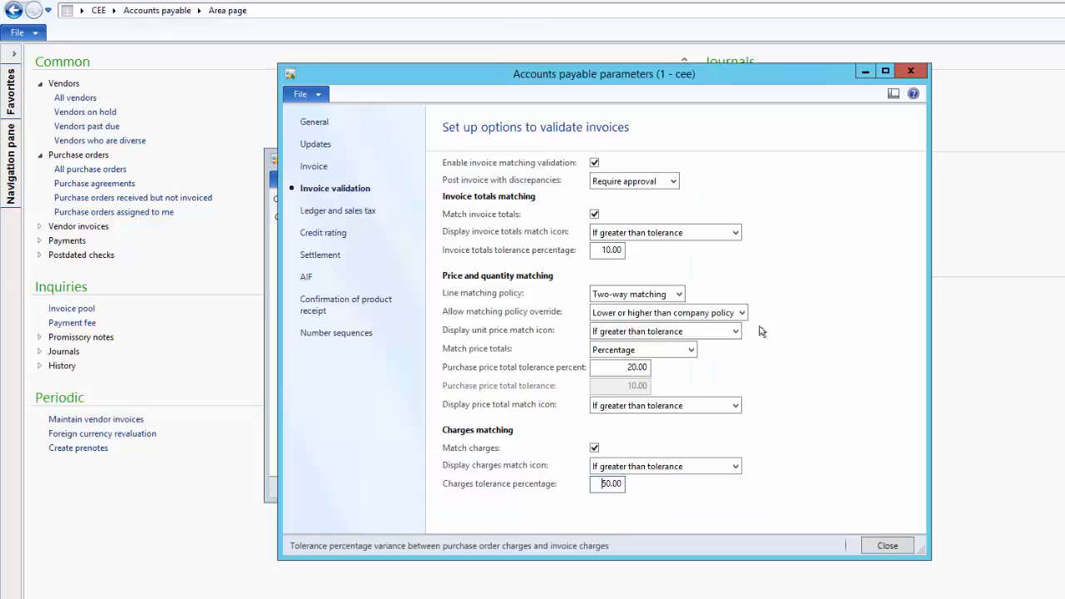
Open the charges of the Bicycle line on the Trey Research purchase order and examine the packaging charge's value and invoice matching setting
left_click(865, 72)
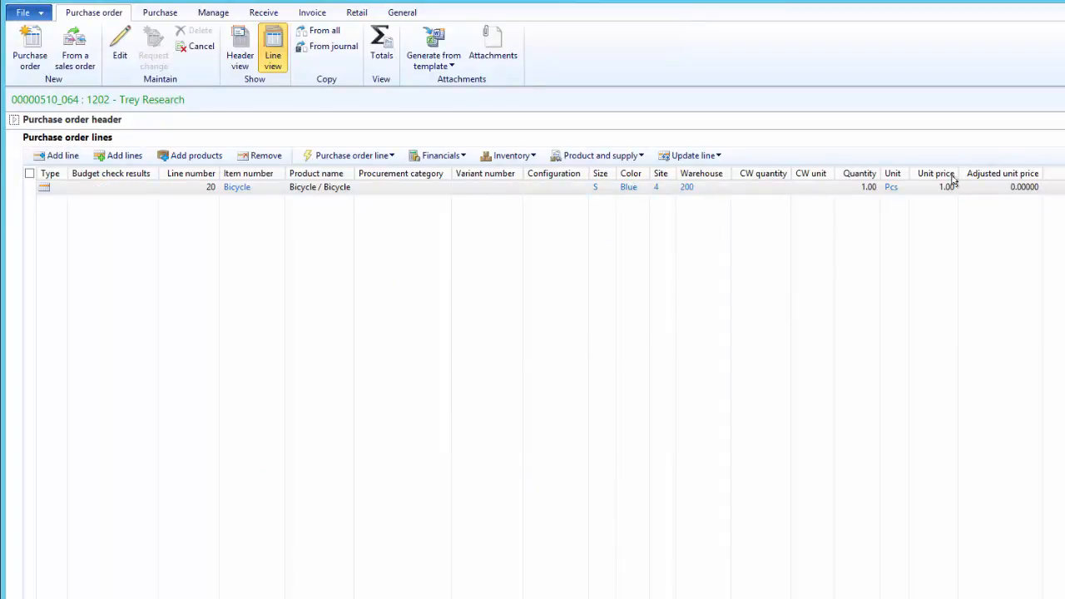
left_click(436, 155)
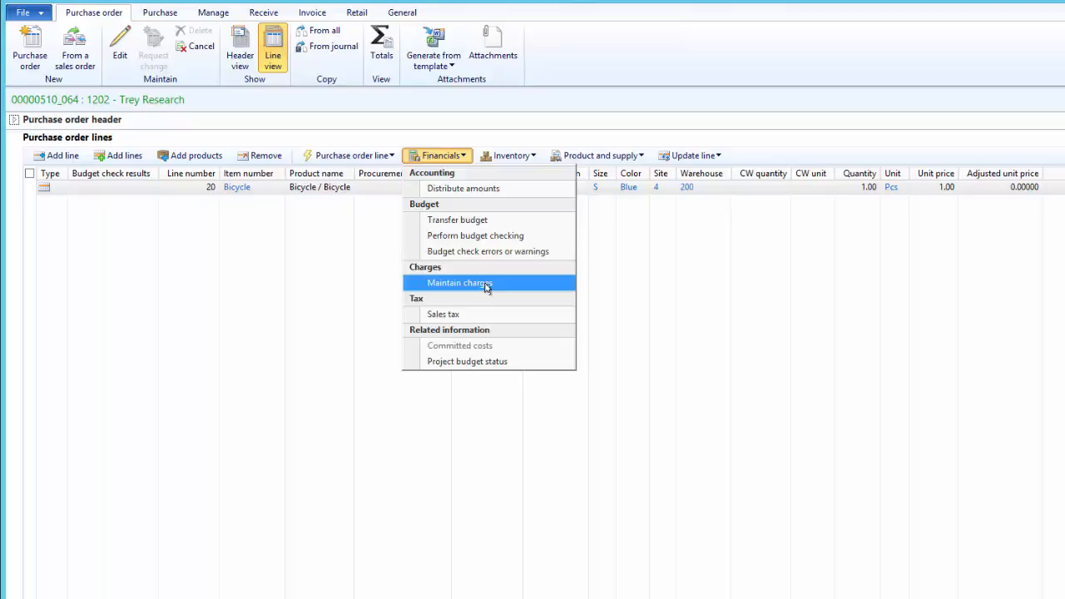
left_click(487, 285)
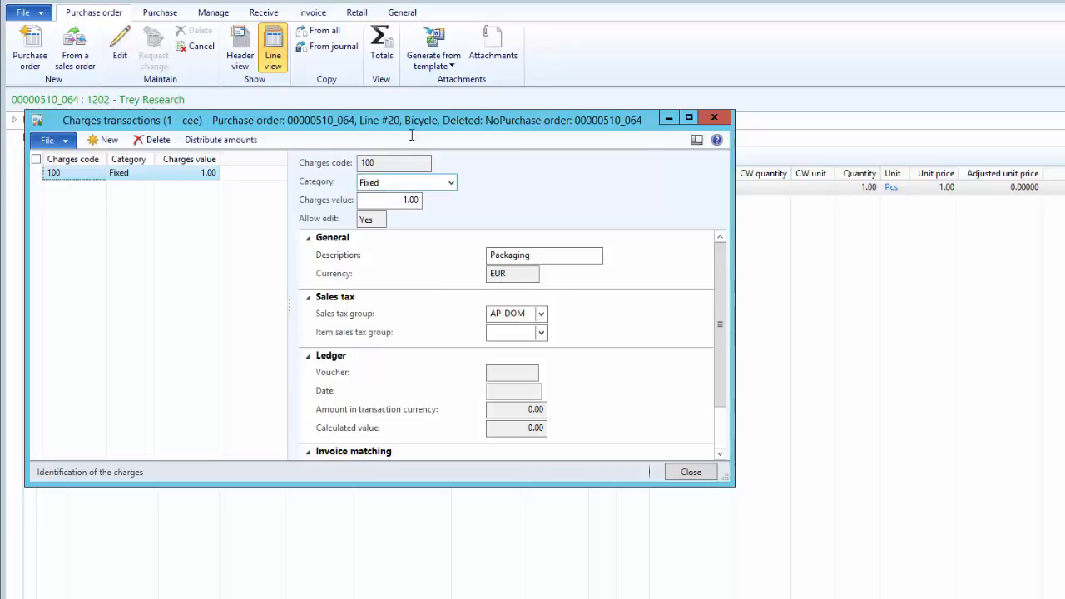
left_click_drag(427, 119, 492, 133)
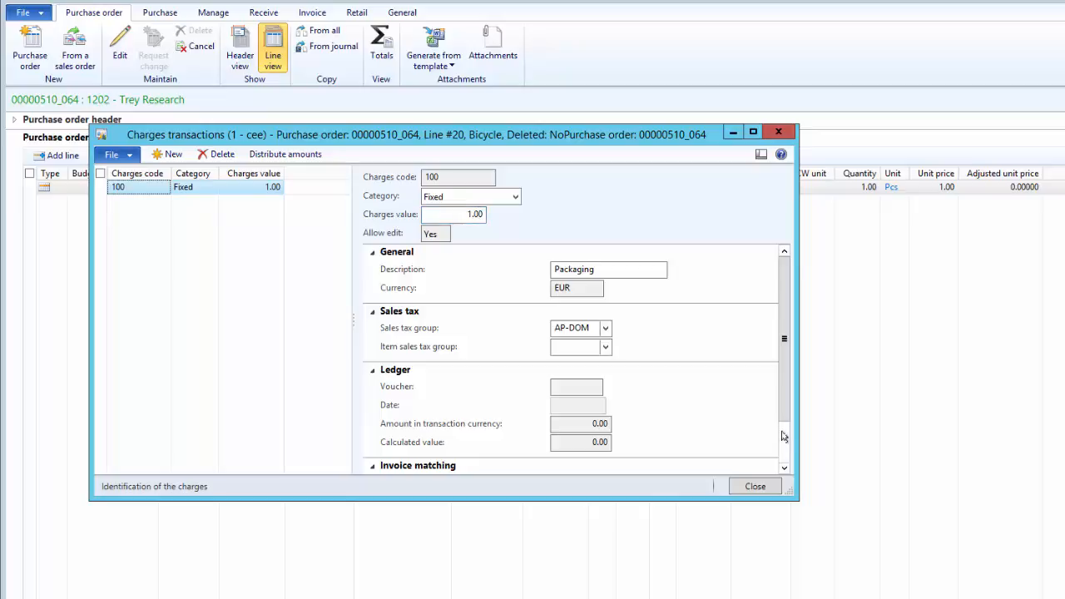
scroll(782, 437, "down", 2)
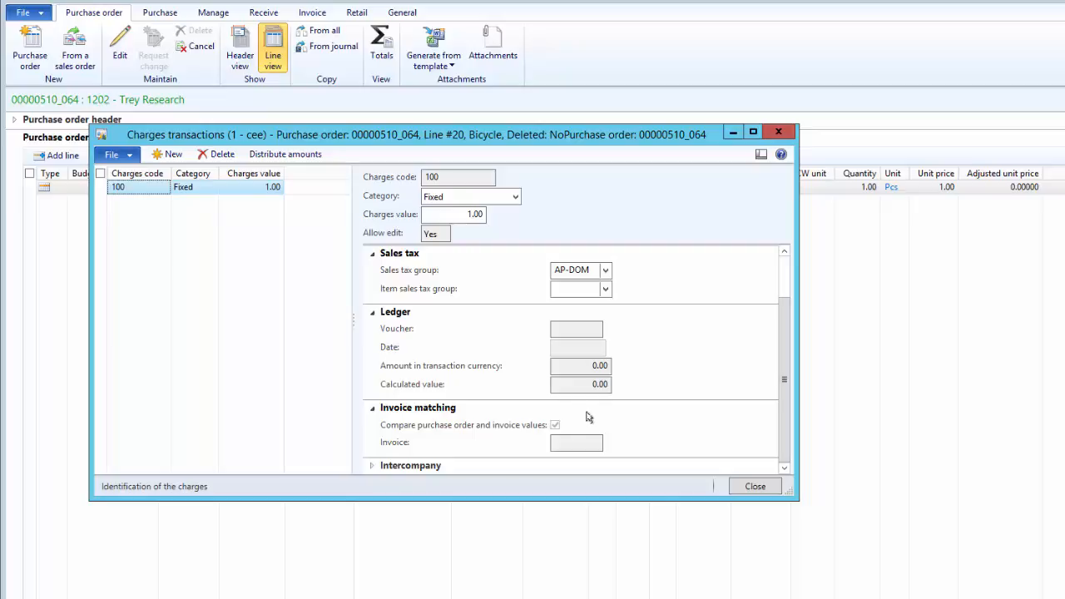
left_click(754, 486)
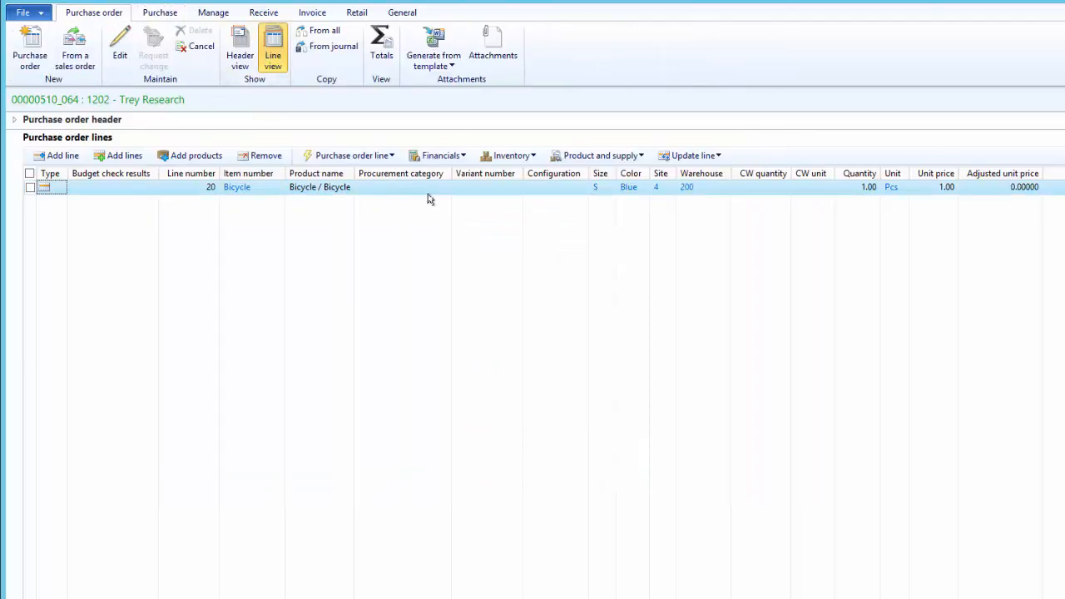
Generate a vendor invoice from the Trey Research purchase order and check the price match columns of its Bicycle line
left_click(317, 15)
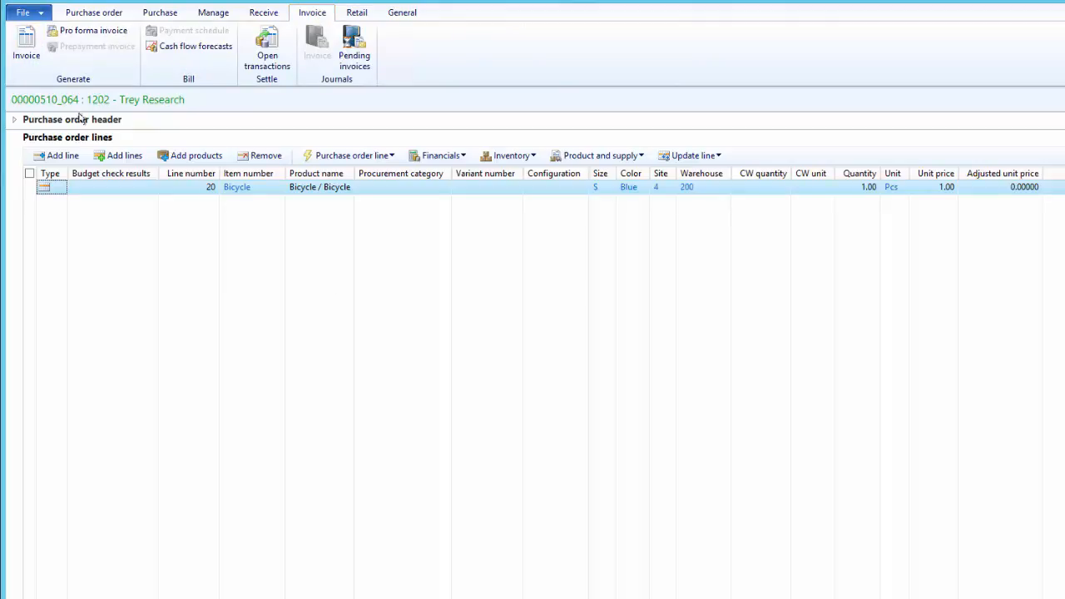
left_click(22, 68)
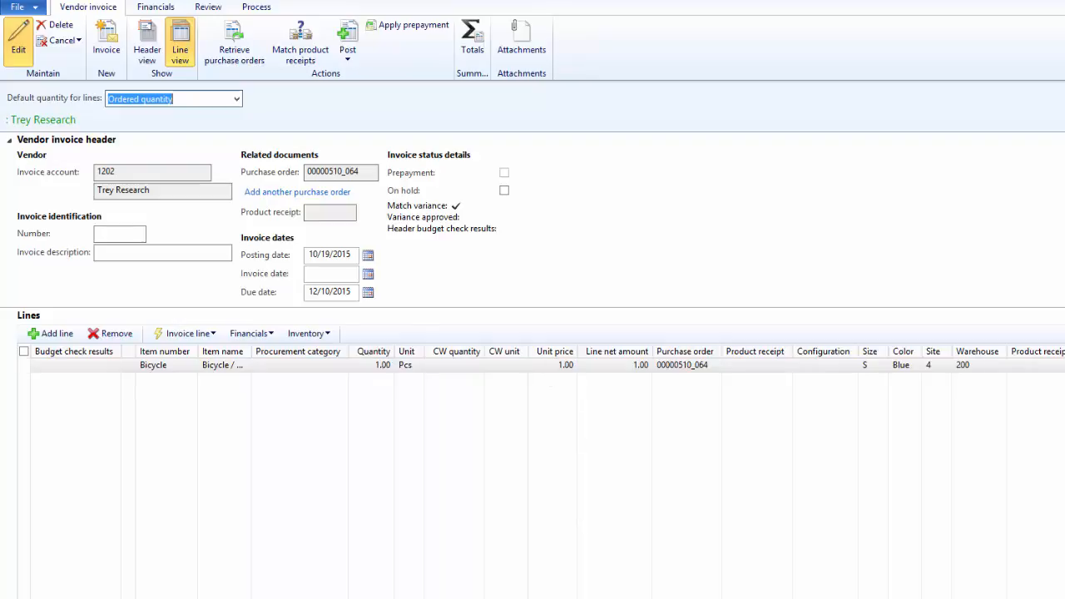
scroll(547, 474, "right", 5)
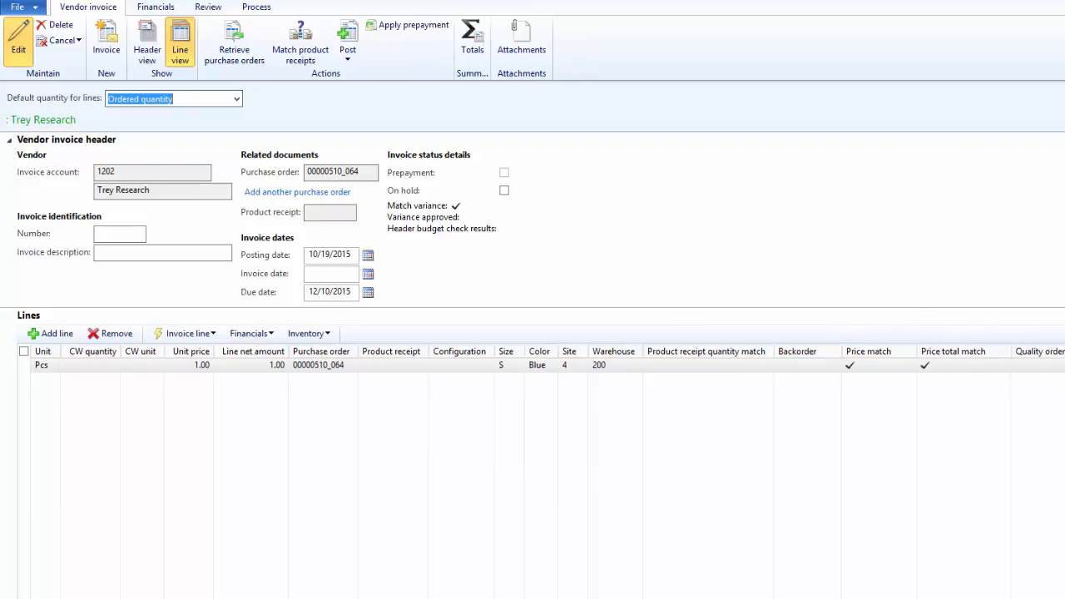
scroll(549, 472, "left", 4)
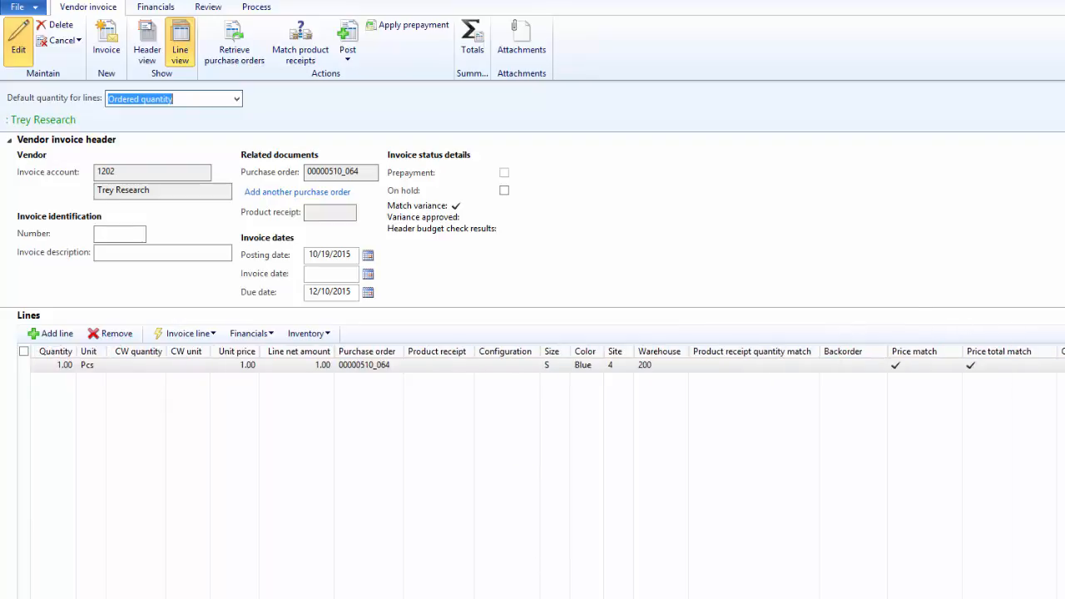
Open the matching details of the Bicycle invoice line and examine the packaging charge's actual value, expected value, variance and tolerance percentage
left_click(200, 336)
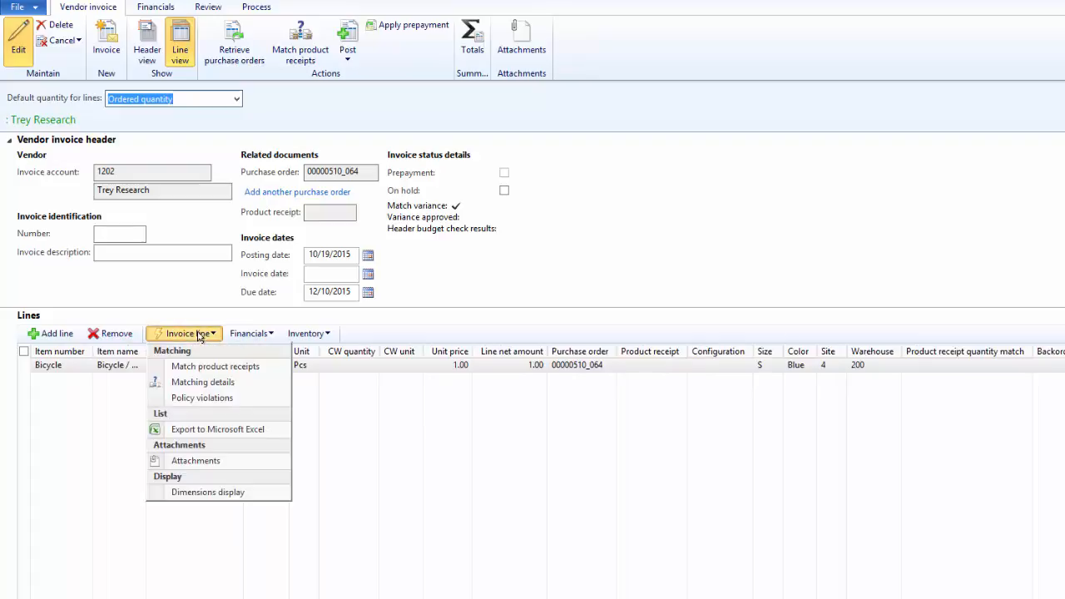
left_click(204, 379)
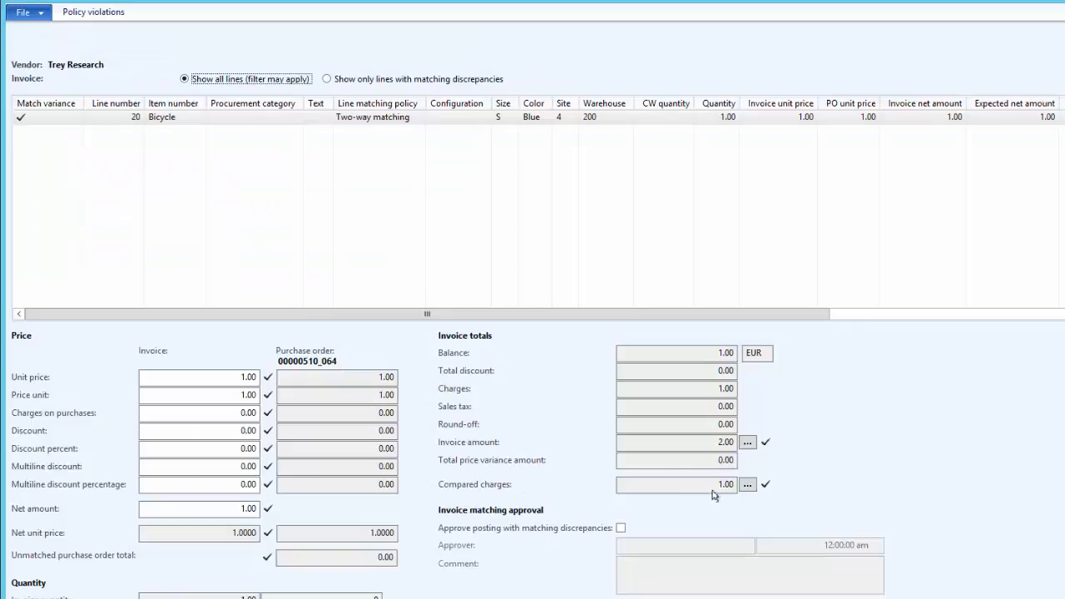
left_click(748, 487)
left_click(748, 487)
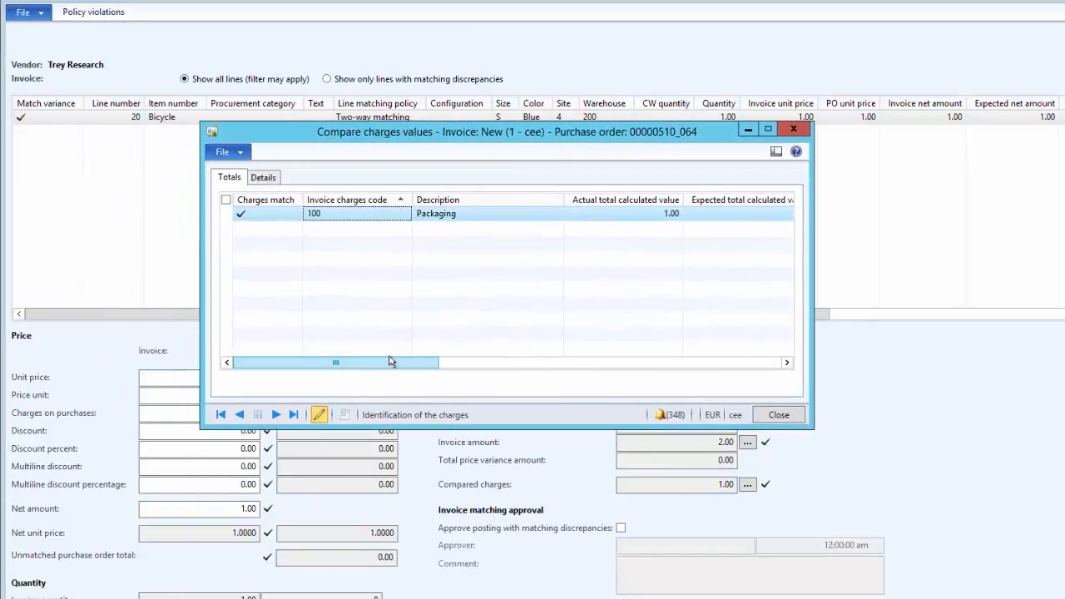
left_click_drag(397, 364, 535, 361)
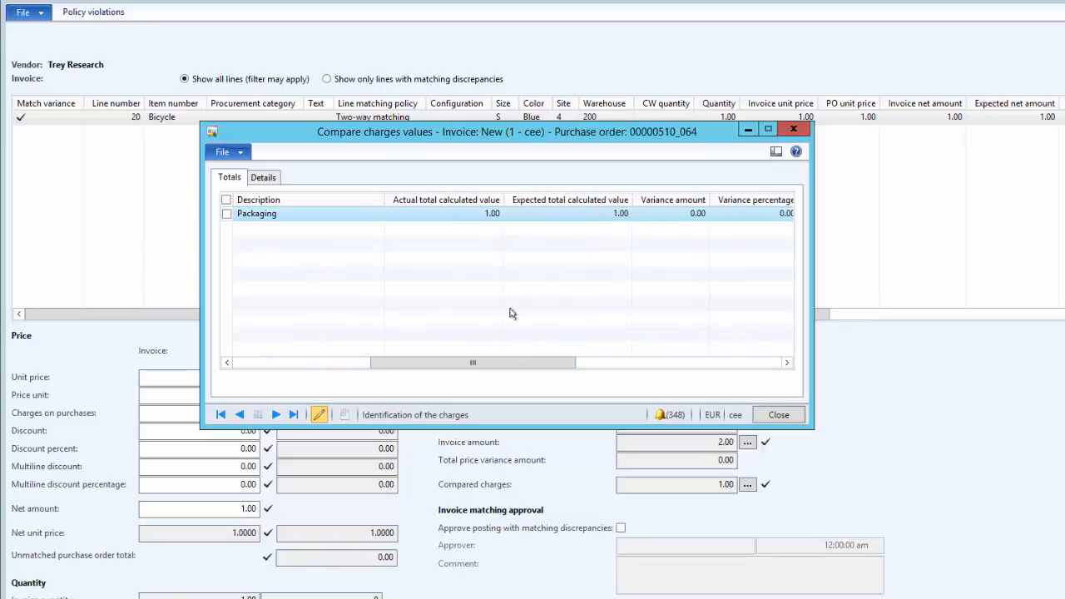
left_click_drag(551, 366, 619, 364)
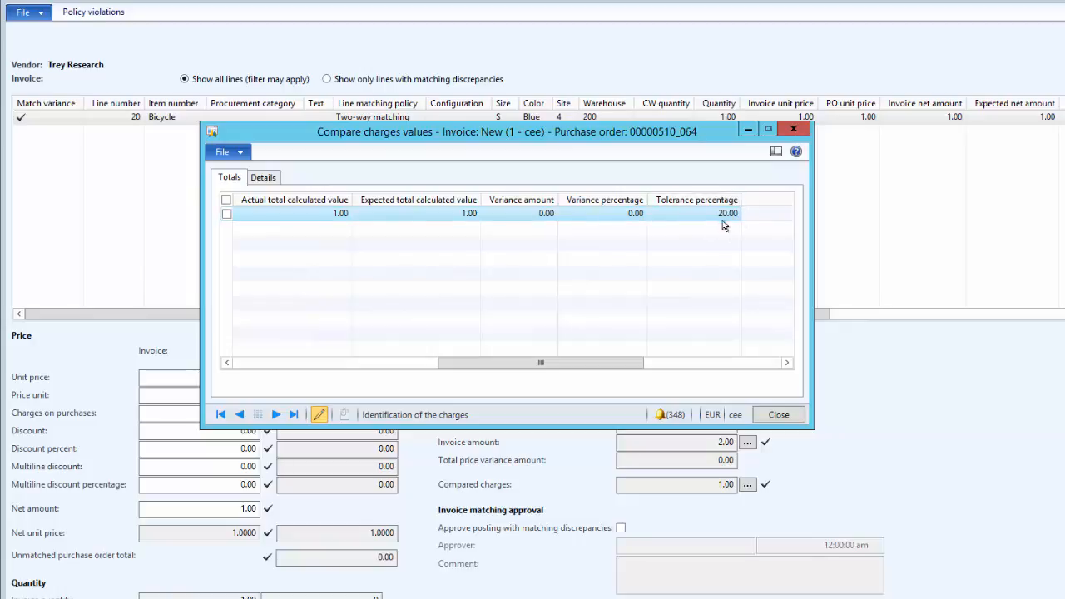
left_click(804, 135)
left_click(793, 129)
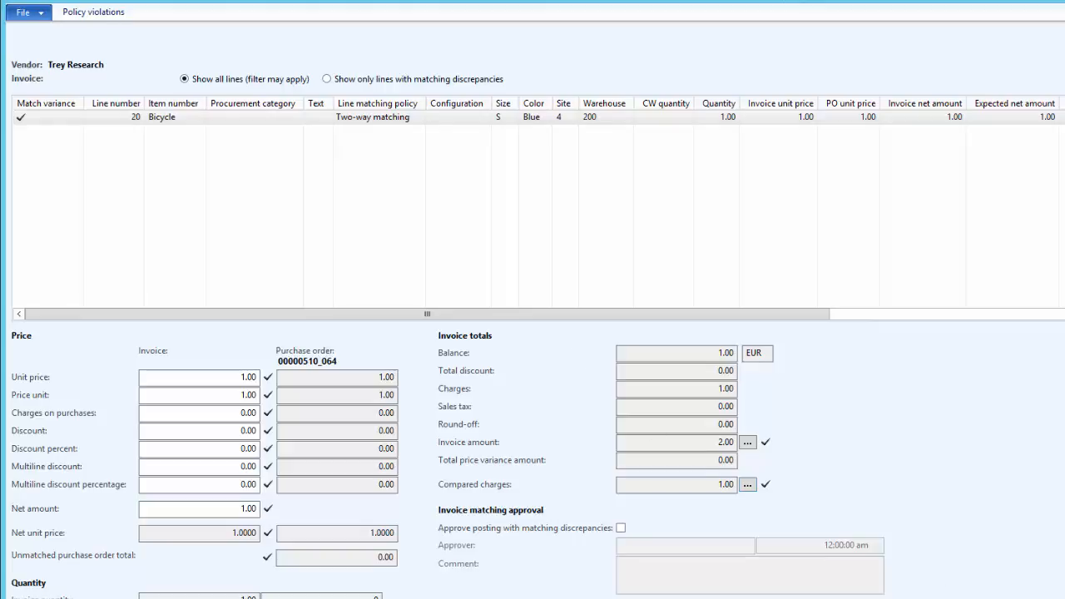
key("Escape")
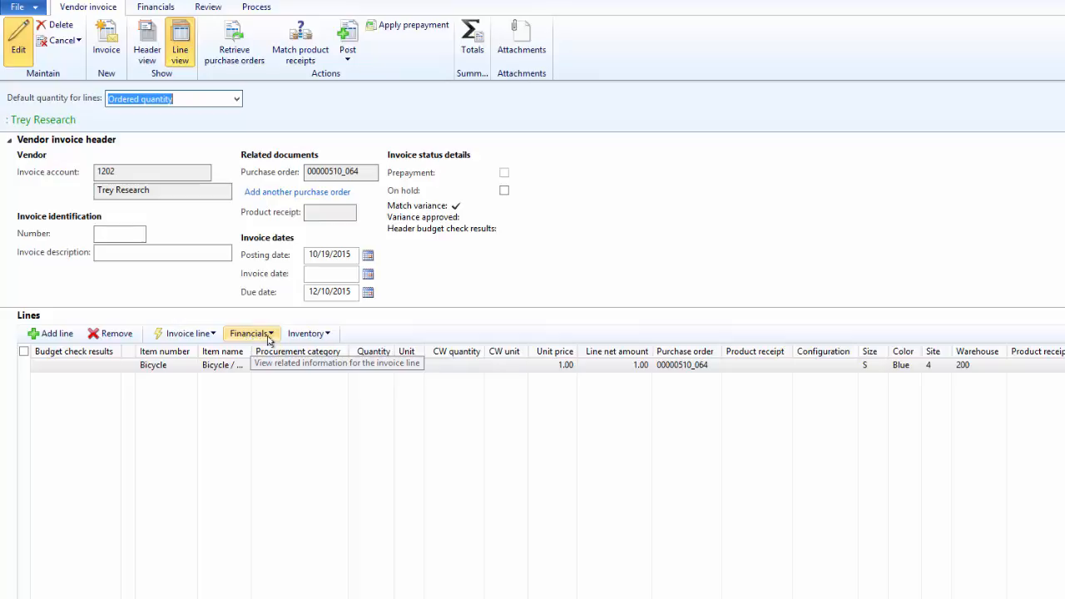
Set the charges value of the packaging charge on the Bicycle invoice line to 1.20
left_click(249, 334)
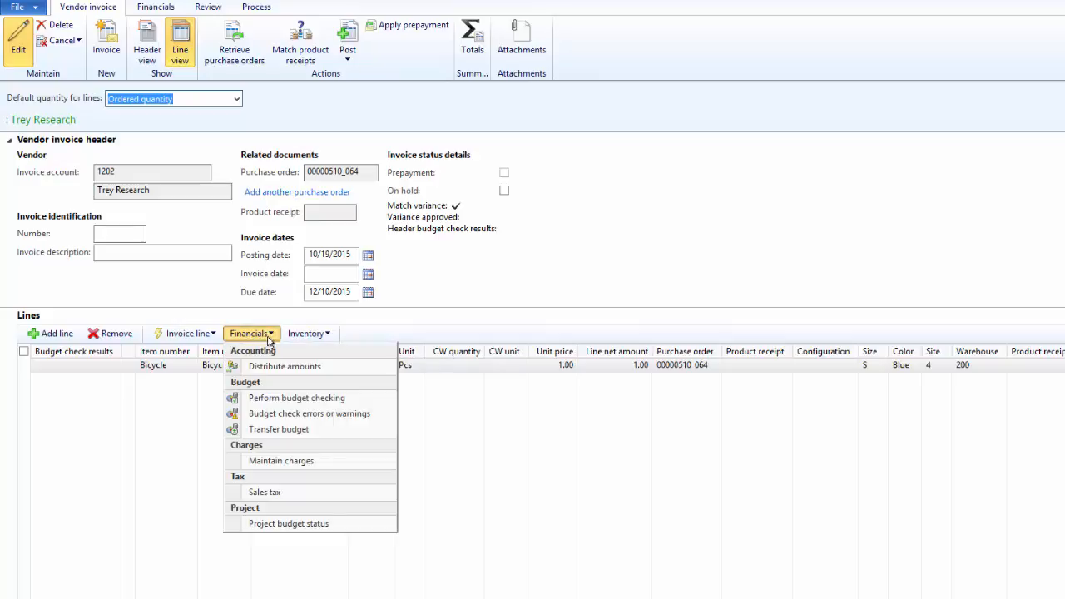
left_click(281, 462)
left_click(460, 215)
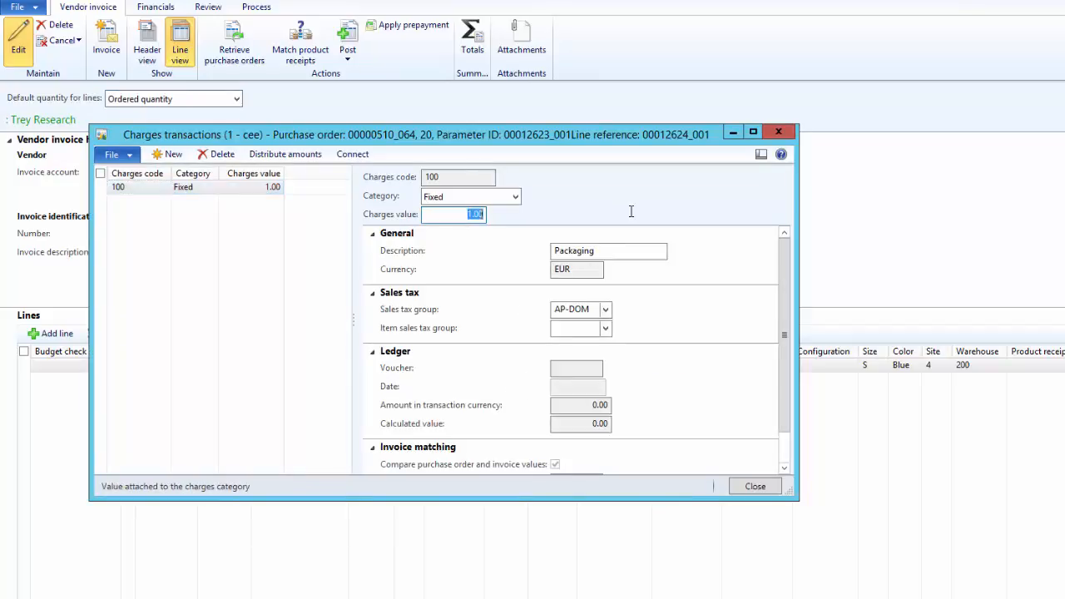
type("1")
left_click(767, 492)
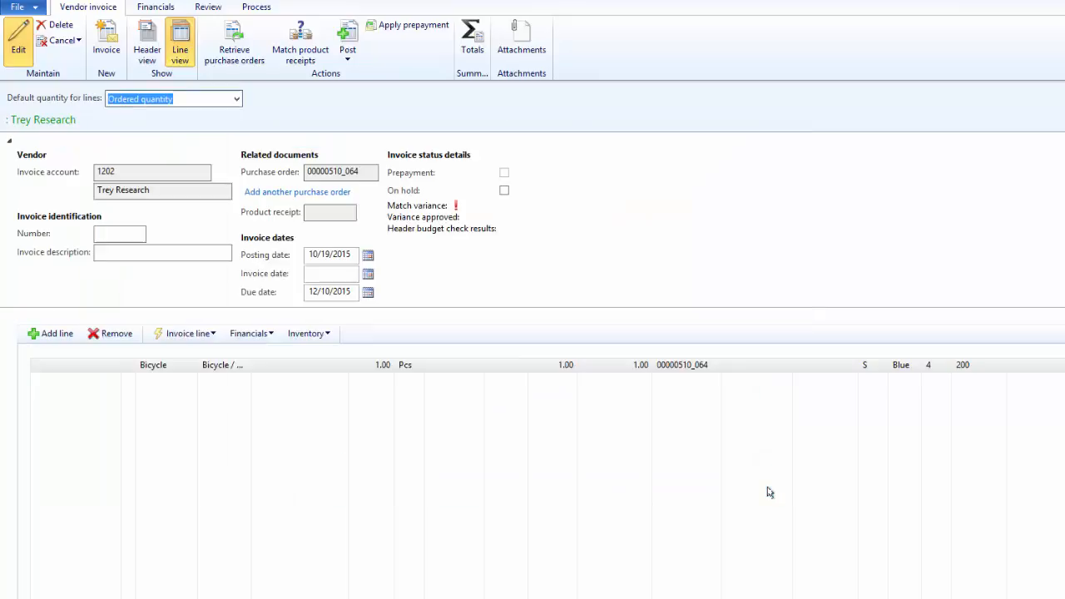
Examine the compared packaging charges and the invoice totals variances in the matching details, and return to the vendor invoice
left_click(198, 334)
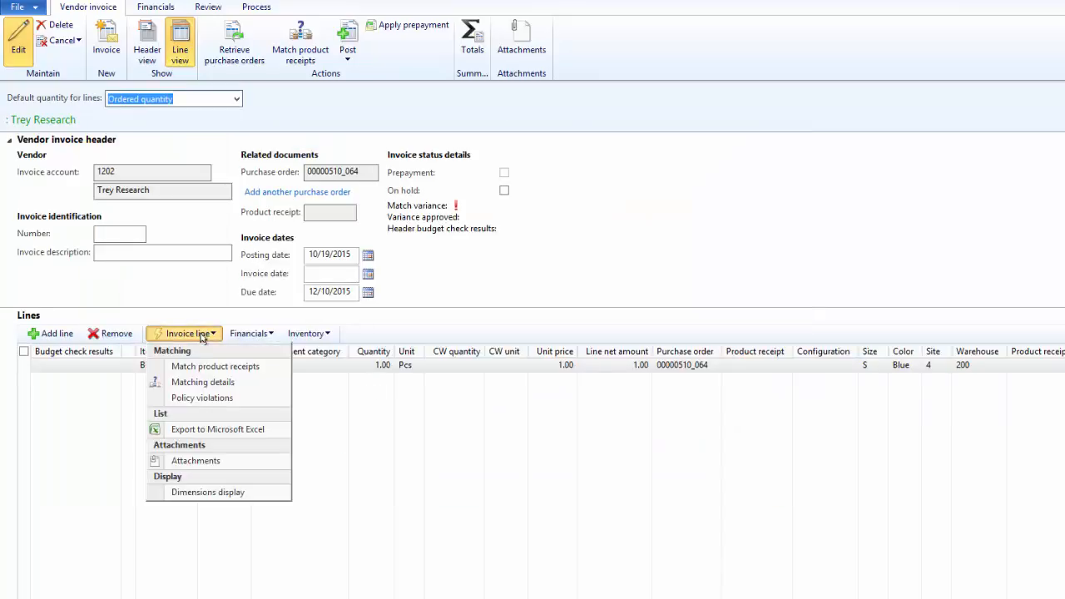
left_click(203, 382)
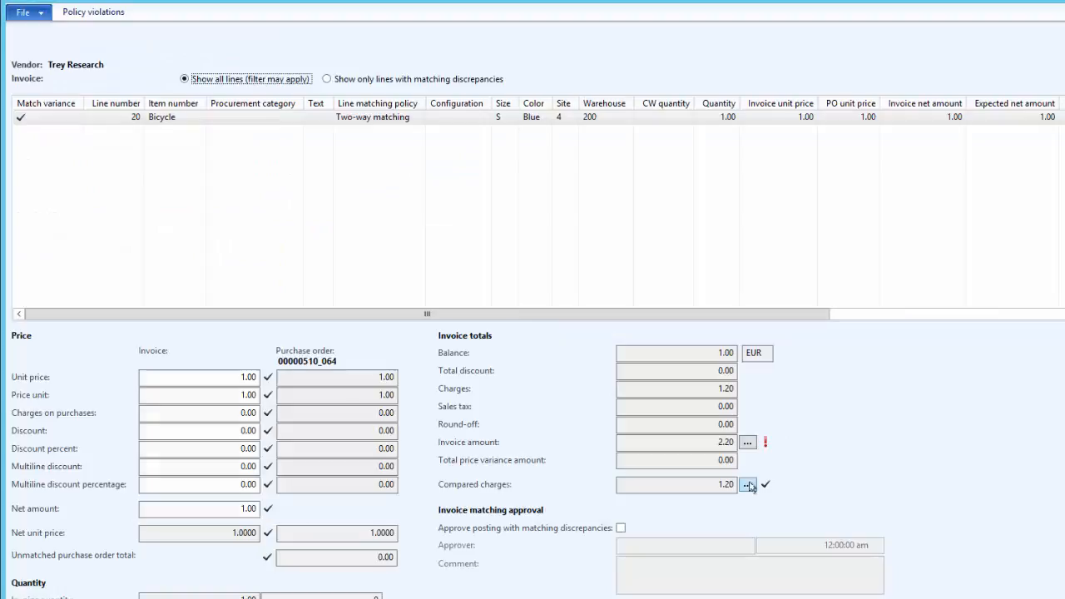
left_click(747, 483)
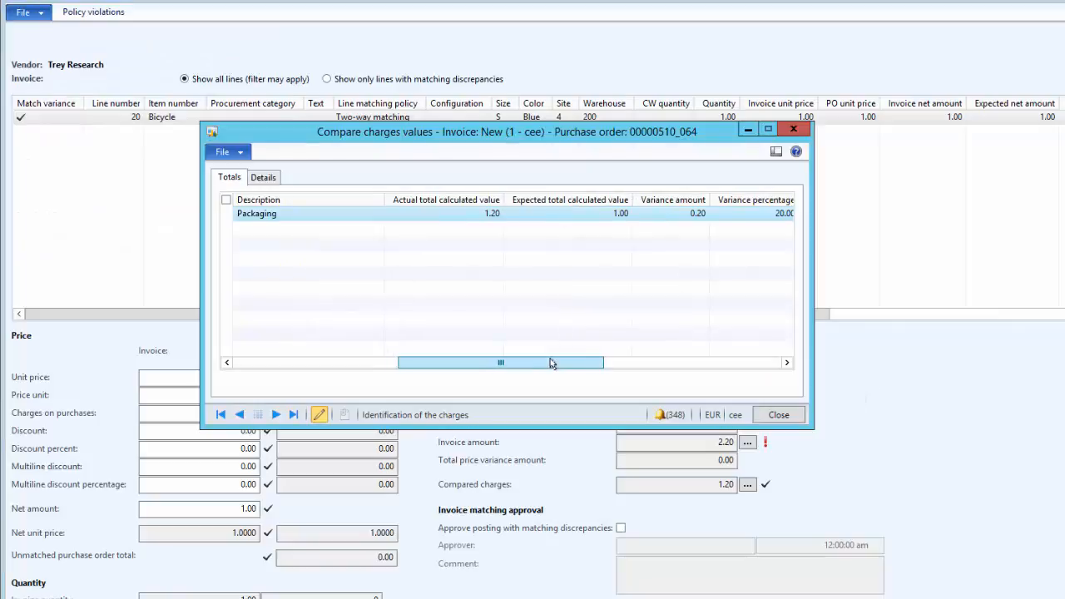
left_click(565, 362)
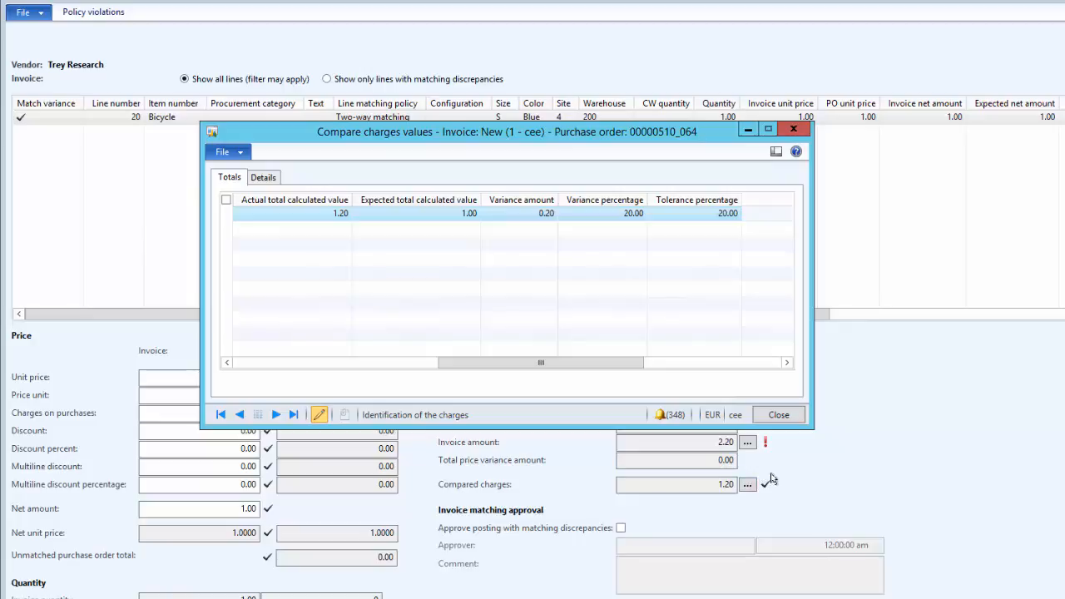
left_click(374, 364)
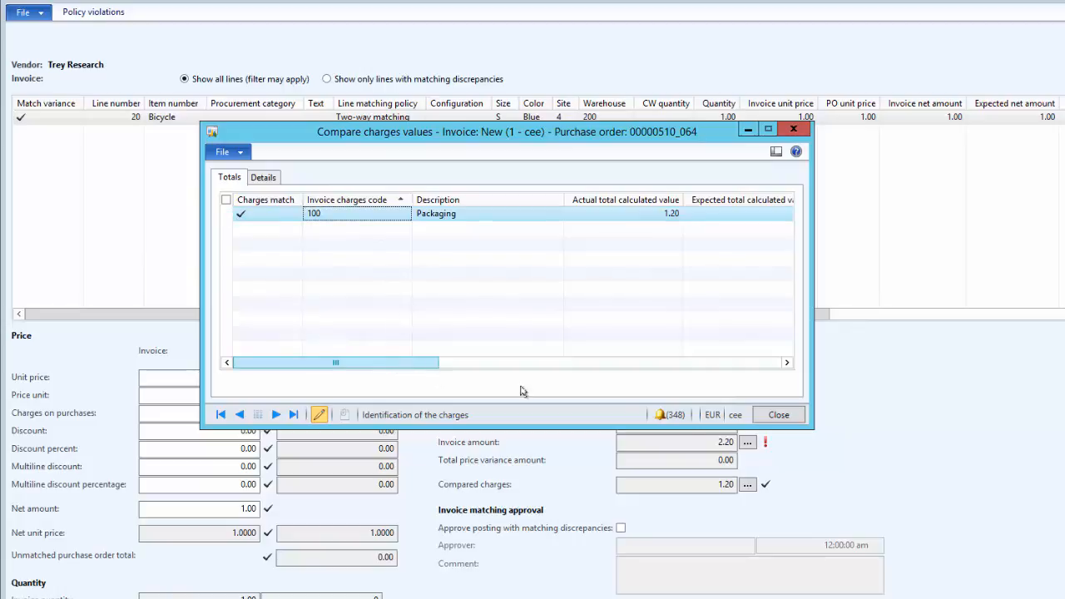
left_click(777, 415)
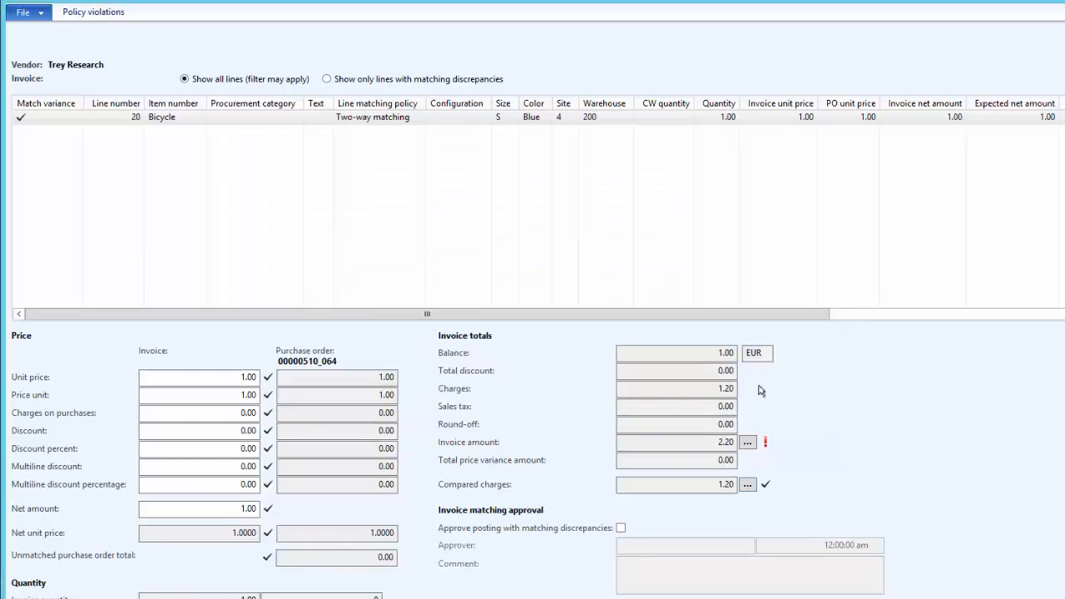
left_click(746, 443)
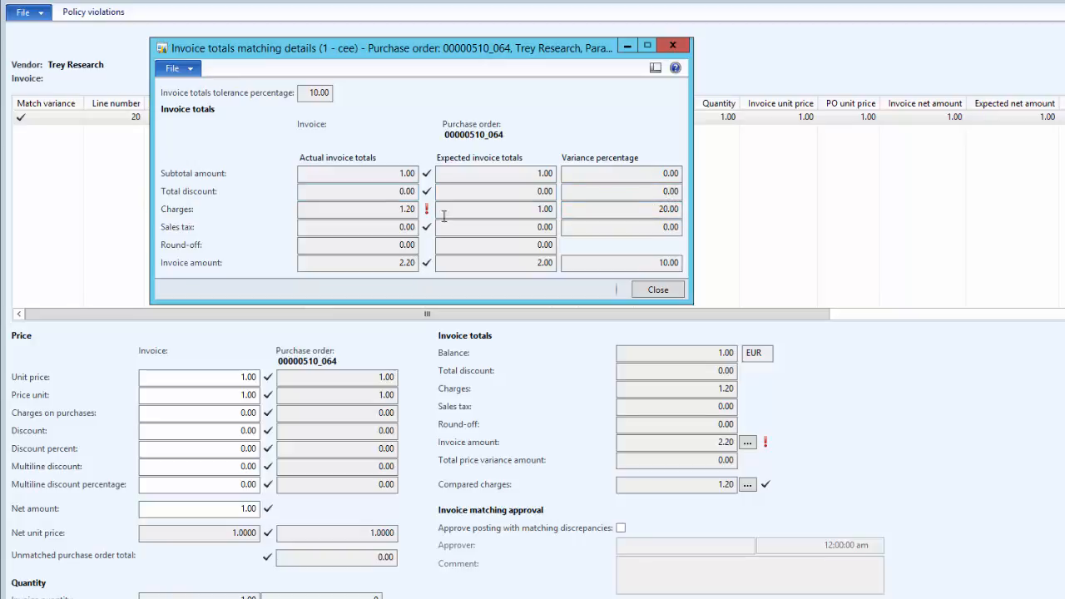
left_click(668, 291)
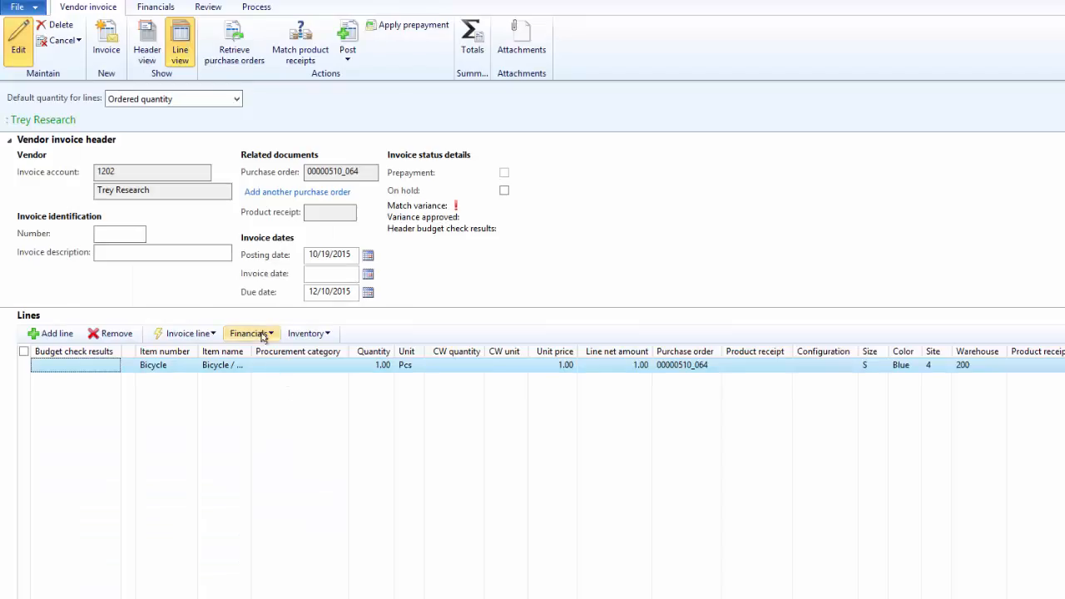
Set the charges value of the packaging charge on the Bicycle invoice line to 1.30
left_click(261, 333)
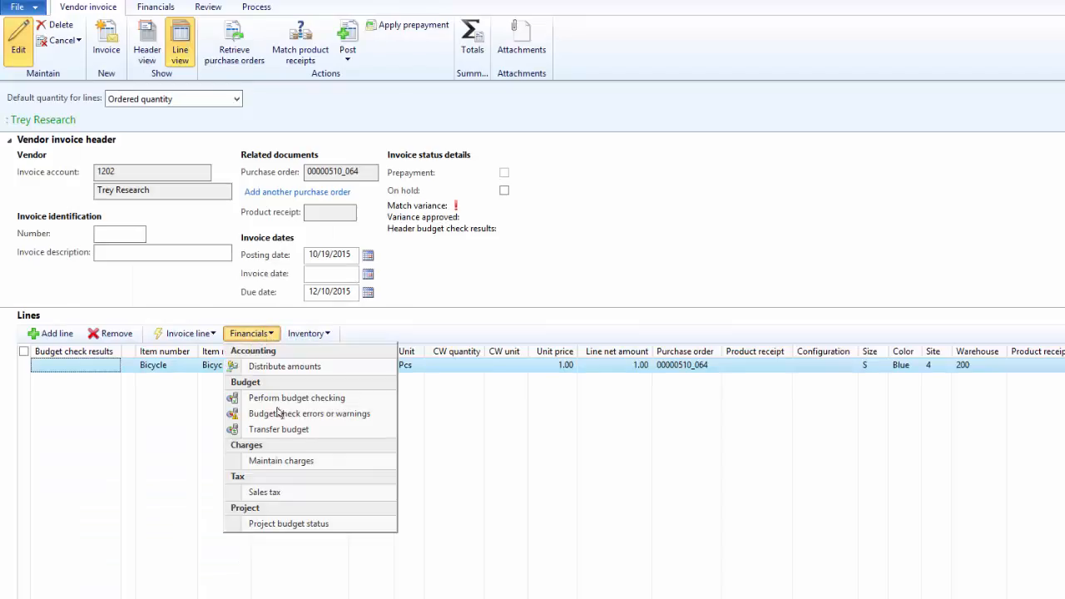
left_click(289, 461)
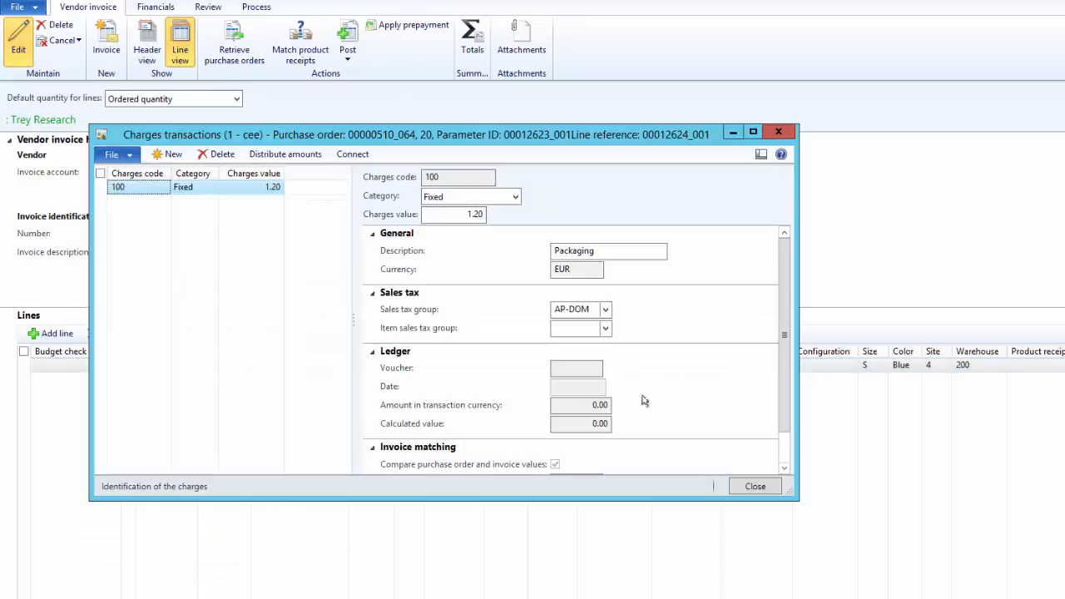
left_click(461, 215)
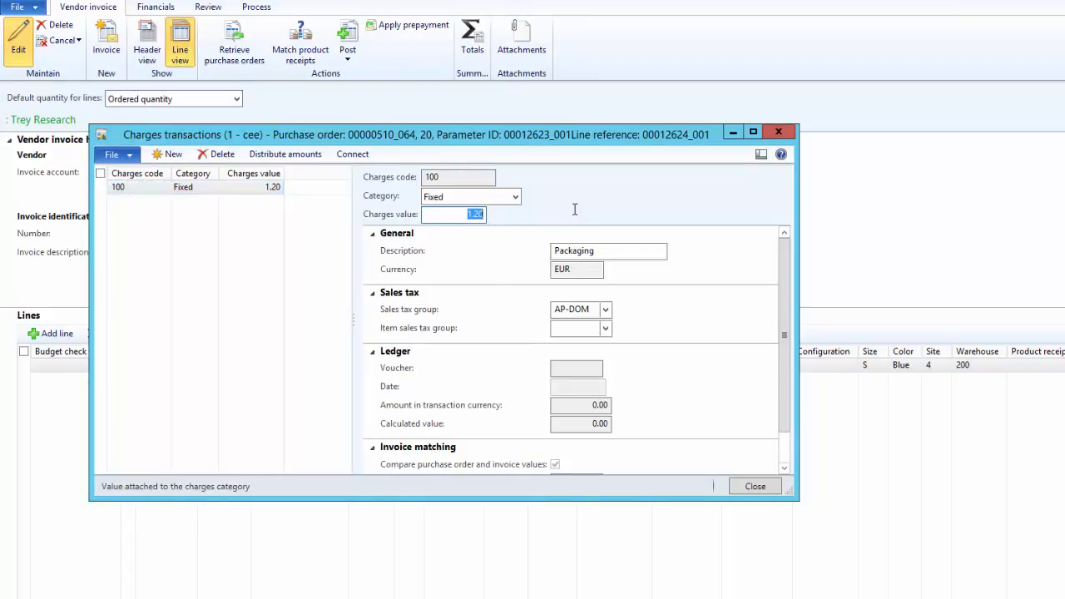
type("1")
key("Escape")
Open the Bicycle line's matching details and compare the packaging charge's actual and expected totals, variance percentage and tolerance percentage
left_click(190, 333)
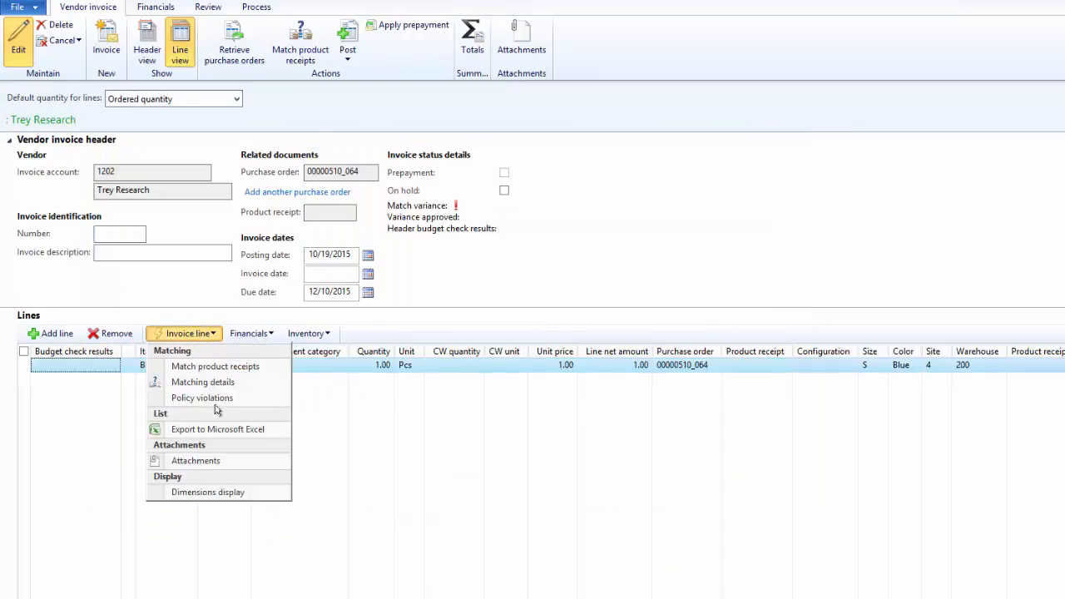
left_click(202, 382)
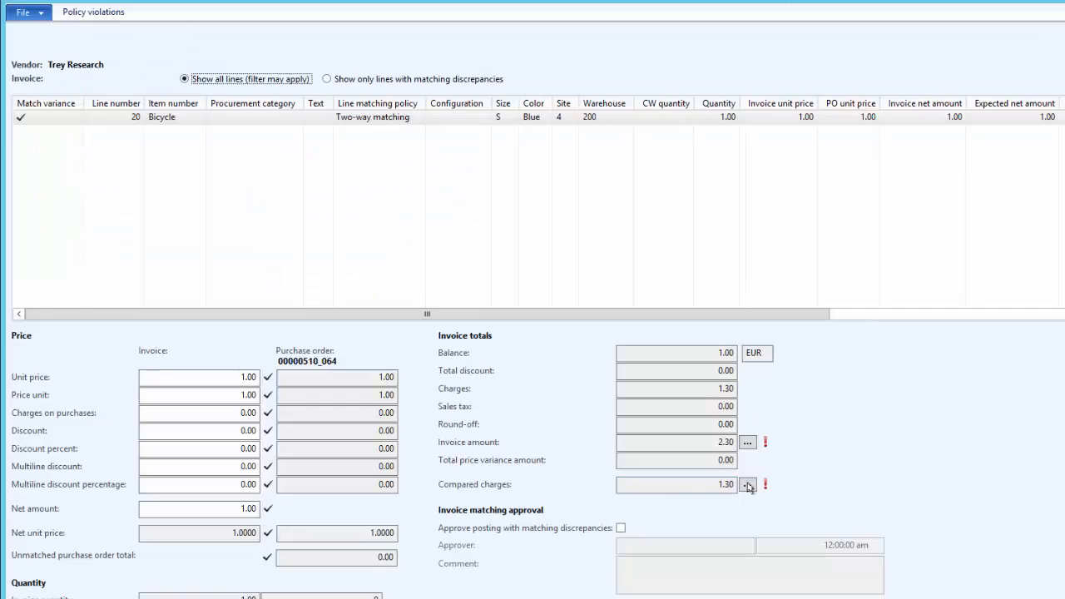
left_click(747, 484)
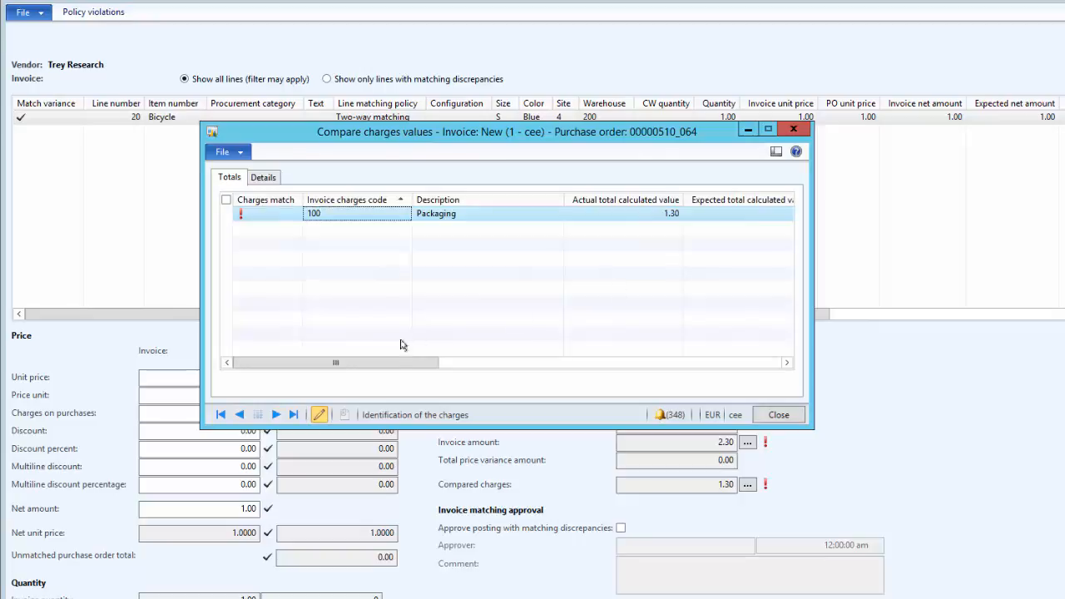
left_click(536, 361)
left_click(605, 357)
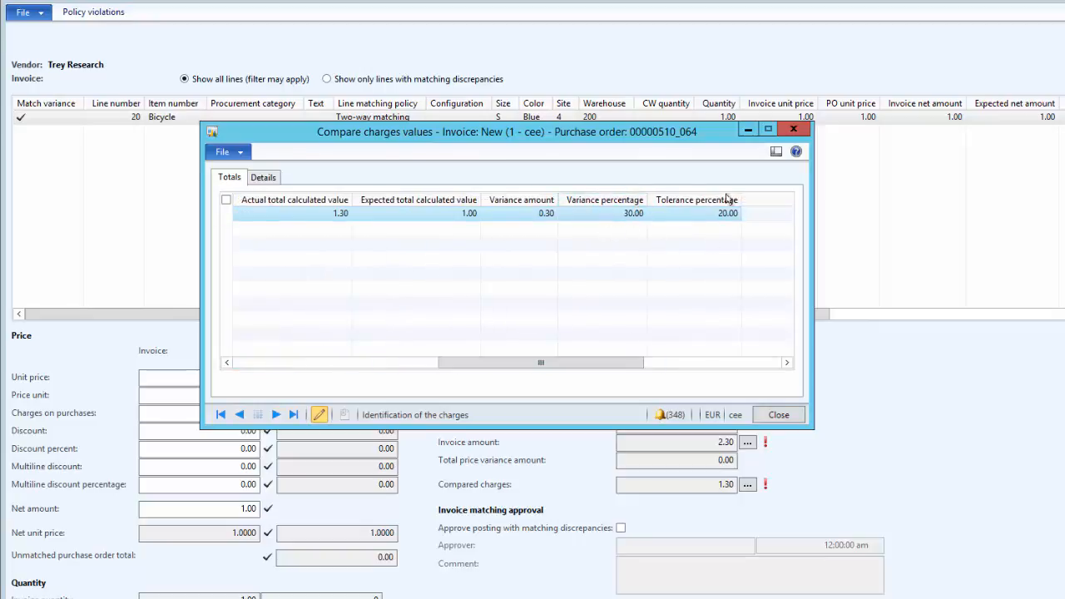
left_click(779, 414)
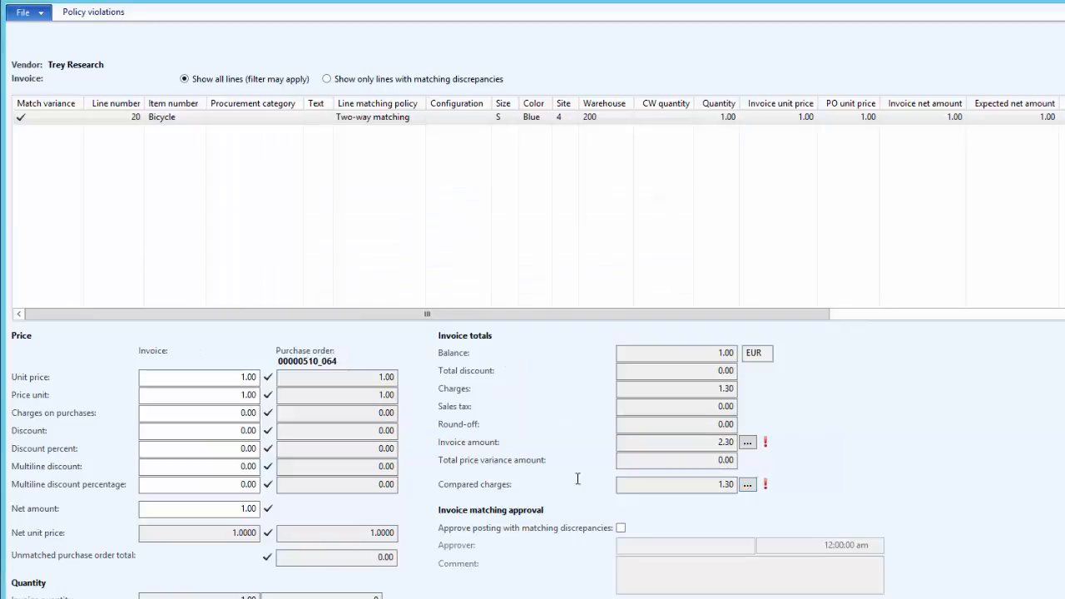